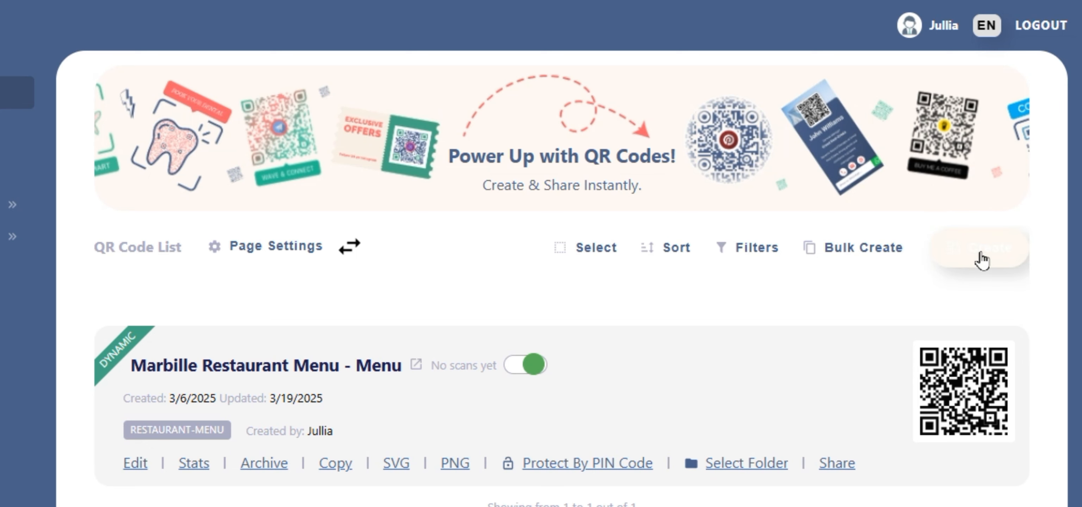
# Start a new QR code from the QR Code List page to reach the template-or-blank choice.
pyautogui.click(979, 252)
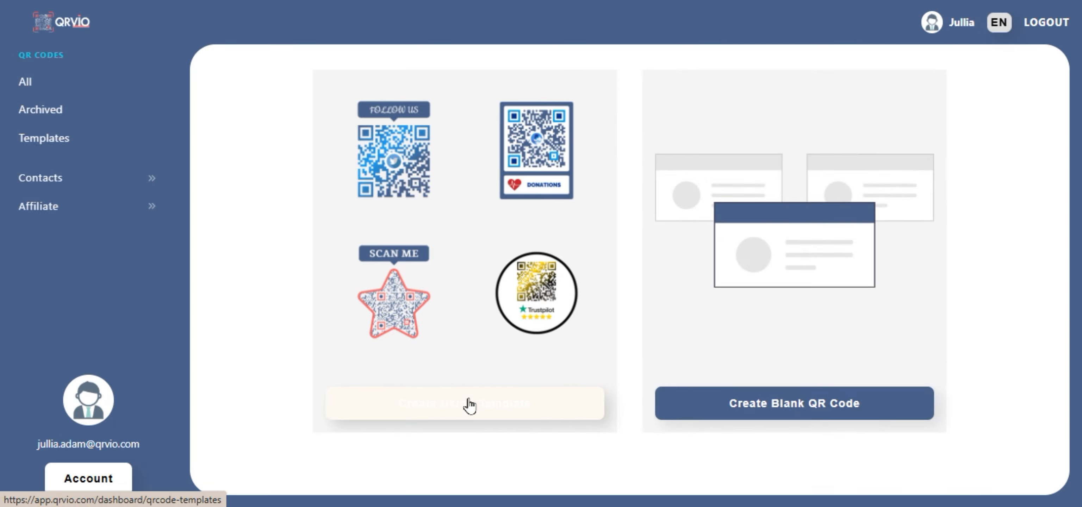
pyautogui.click(469, 405)
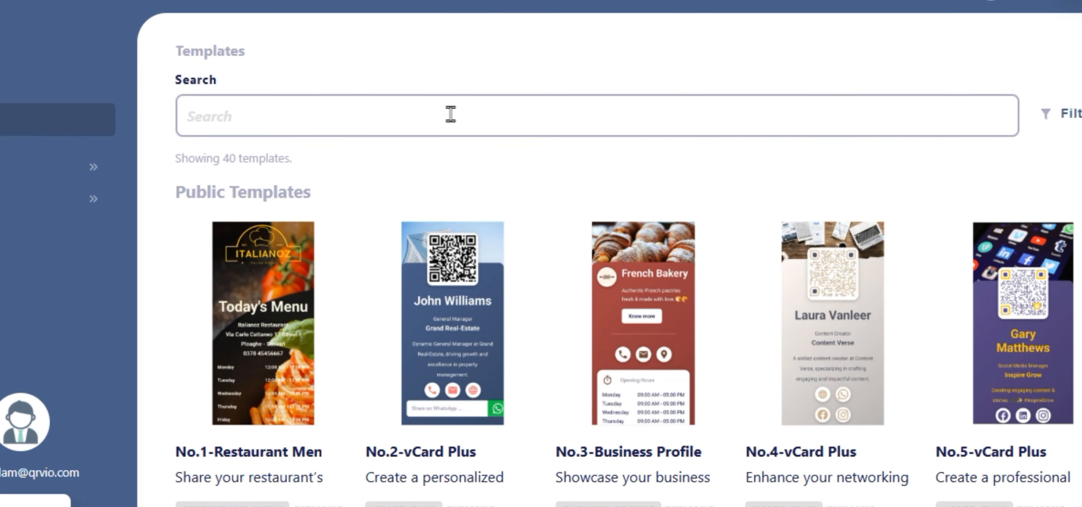
pyautogui.click(451, 114)
pyautogui.write('Business')
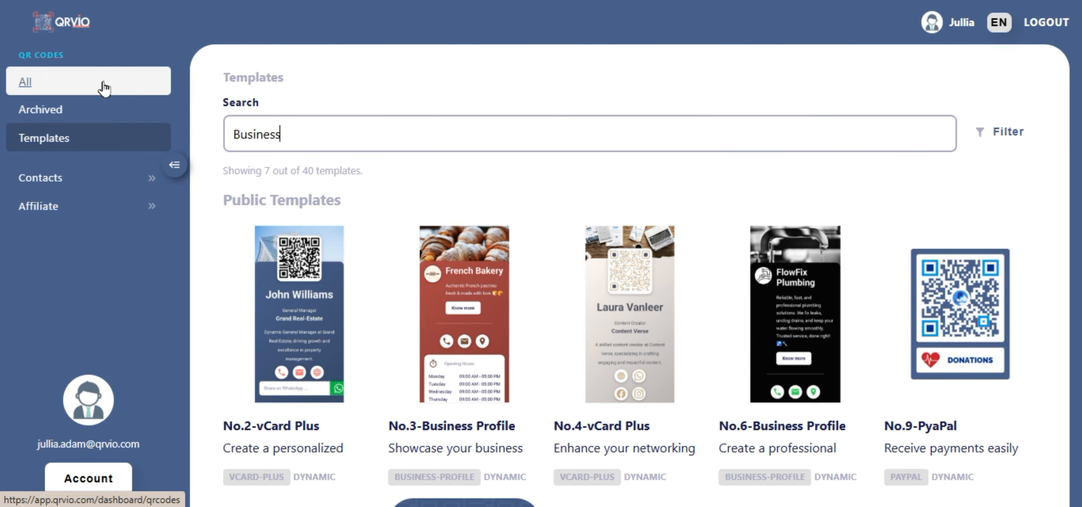
pyautogui.click(104, 88)
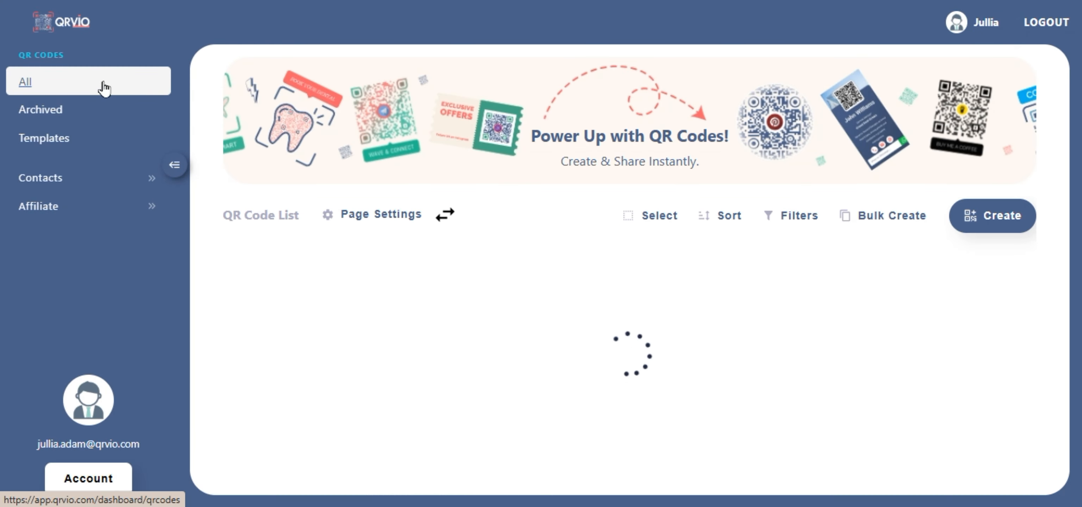
pyautogui.click(993, 222)
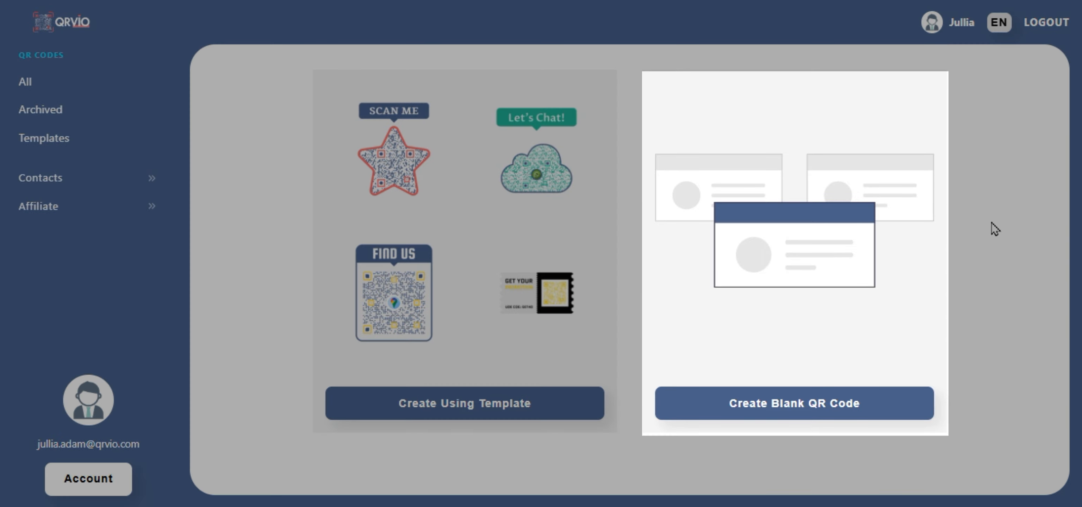
# Start a blank Business Profile code with category Plumber and name AquaFix Plumbing.
pyautogui.click(798, 408)
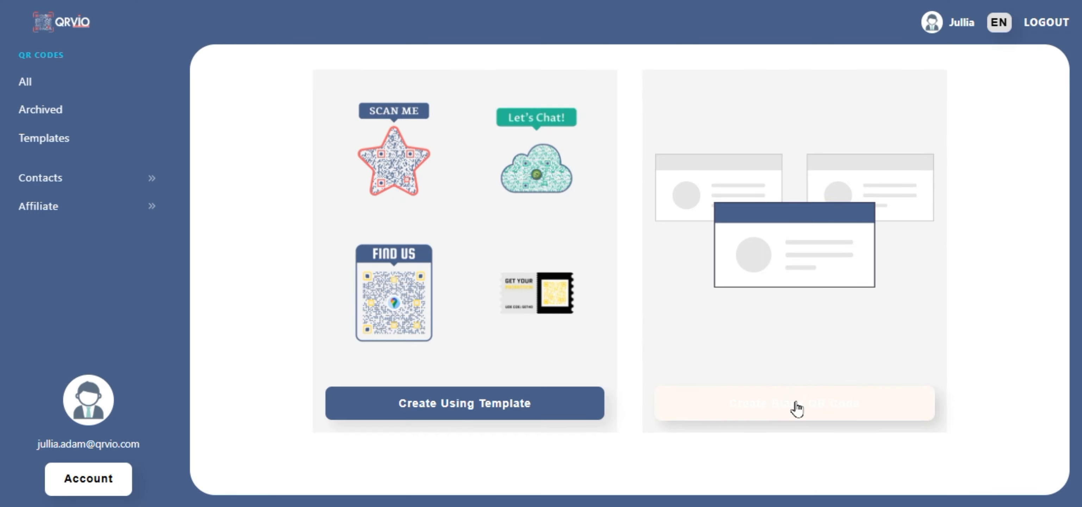
pyautogui.click(565, 332)
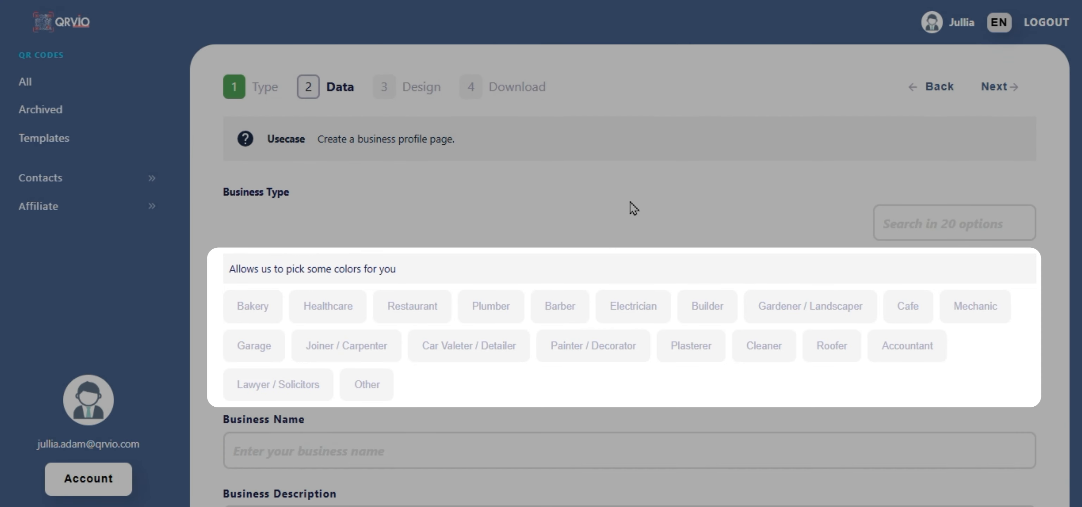
pyautogui.click(633, 208)
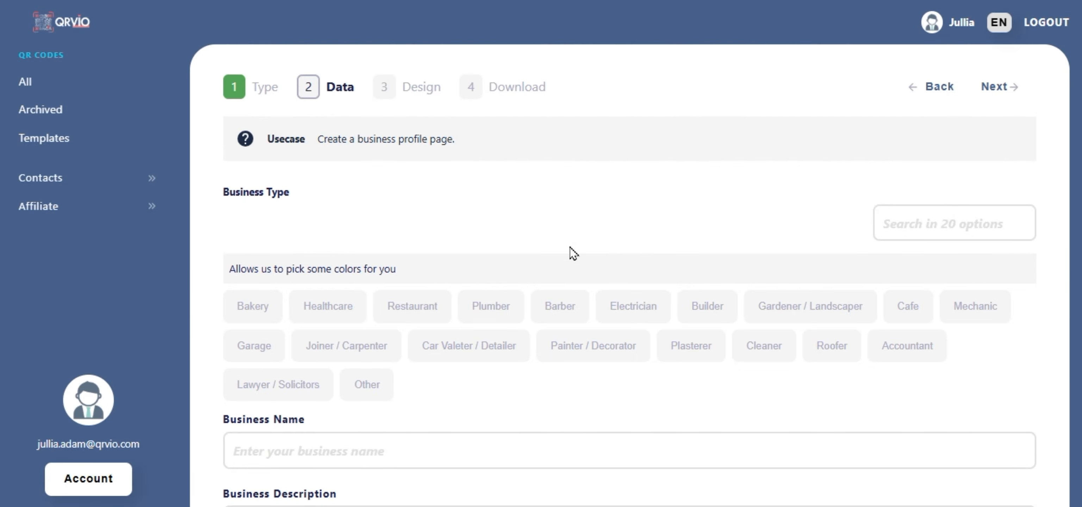
pyautogui.click(496, 315)
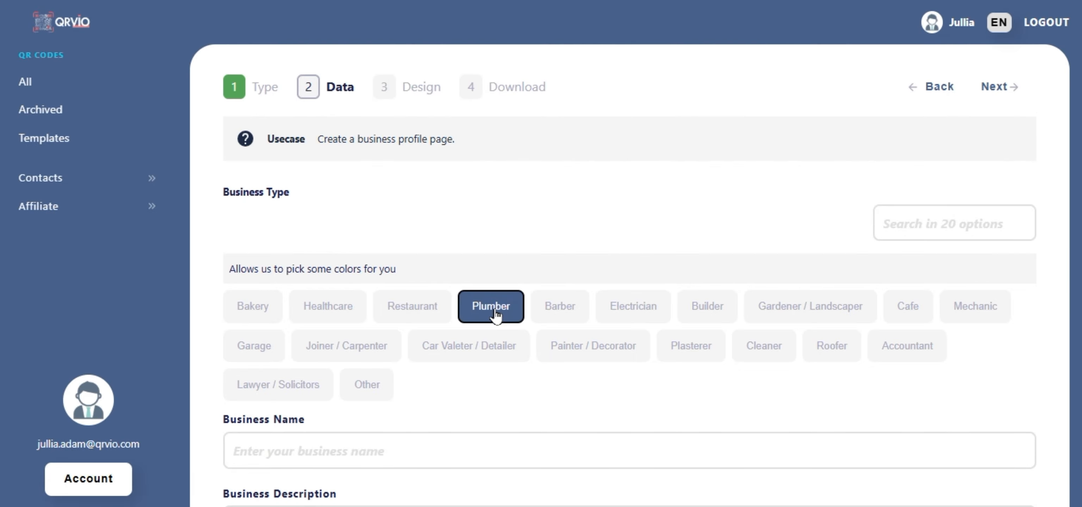
pyautogui.scroll(-3, 496, 311)
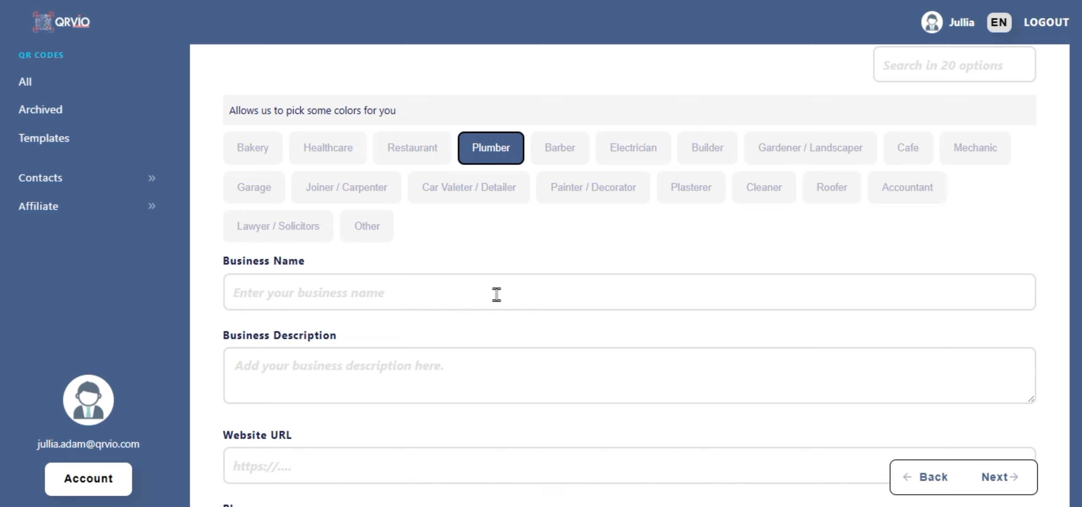
pyautogui.click(496, 295)
pyautogui.write('AquaFix Plumbing')
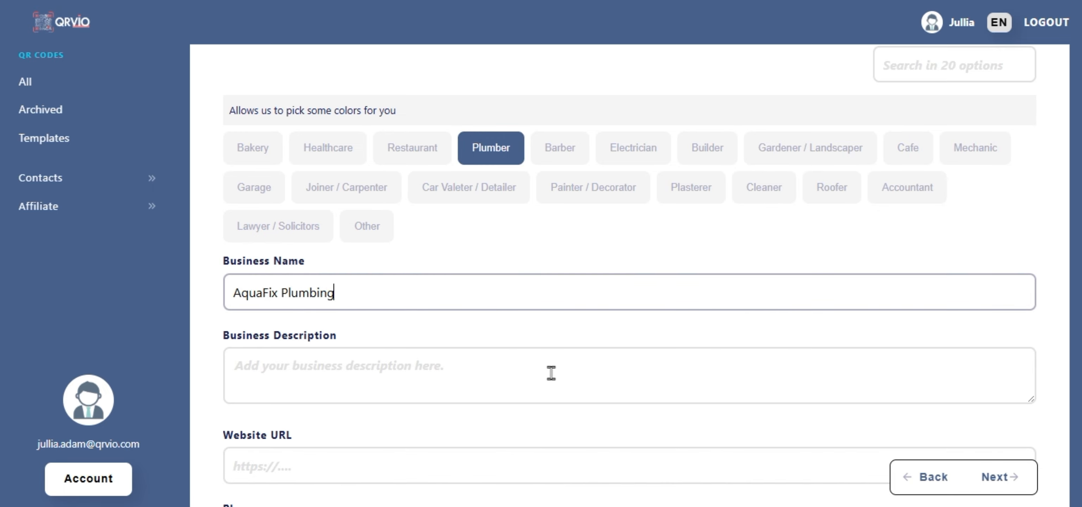
# Paste in the prepared business description and website address.
pyautogui.click(552, 373)
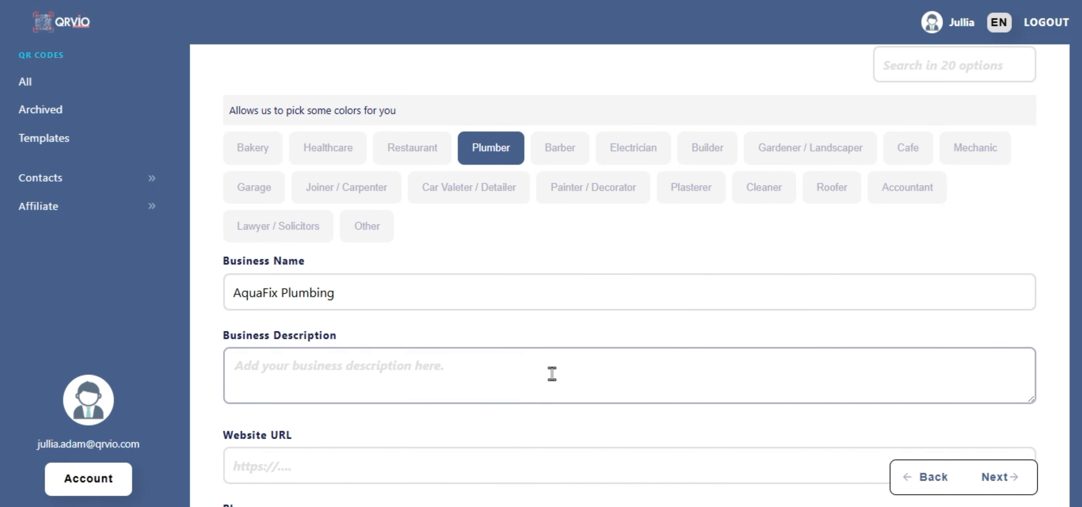
pyautogui.write("Professional plumbing services offering quick and reliable solutions for residential and commercial needs. Whether it's a leaky faucet or a complete plumbing system overhaul, AquaFix is here to help.")
pyautogui.scroll(-3, 552, 374)
pyautogui.click(574, 306)
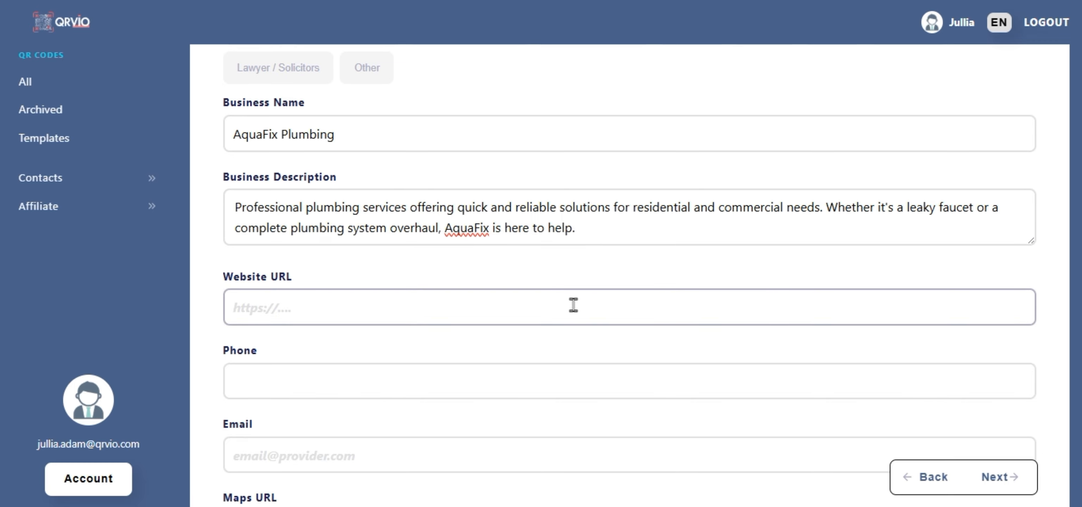
pyautogui.write('www.aquafixplumbing.com')
# Fill in the business phone number, email address and Google Maps link.
pyautogui.scroll(-3, 573, 306)
pyautogui.click(594, 221)
pyautogui.write('+1 (555) 123-4567')
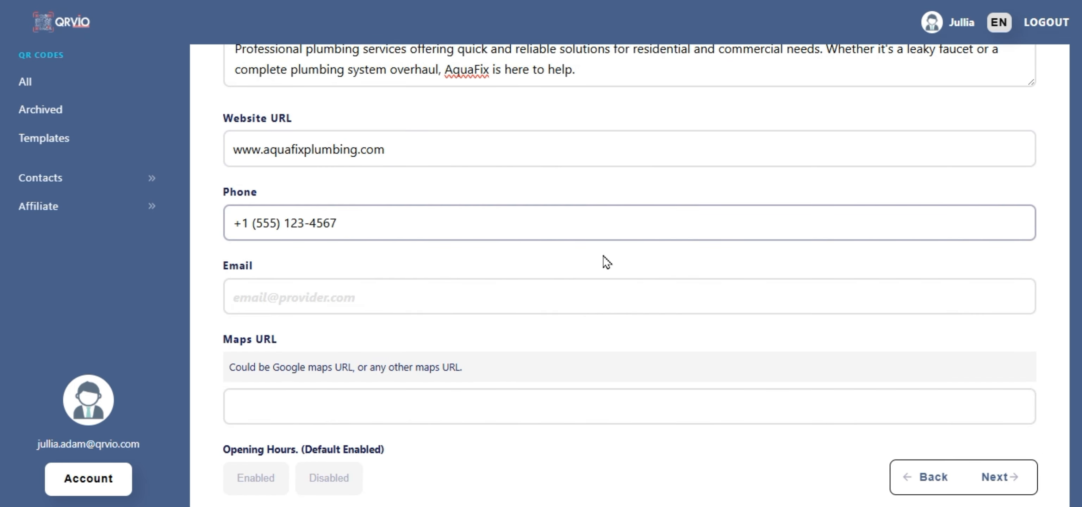
pyautogui.click(624, 304)
pyautogui.hotkey('ctrl', 'v')
pyautogui.click(650, 406)
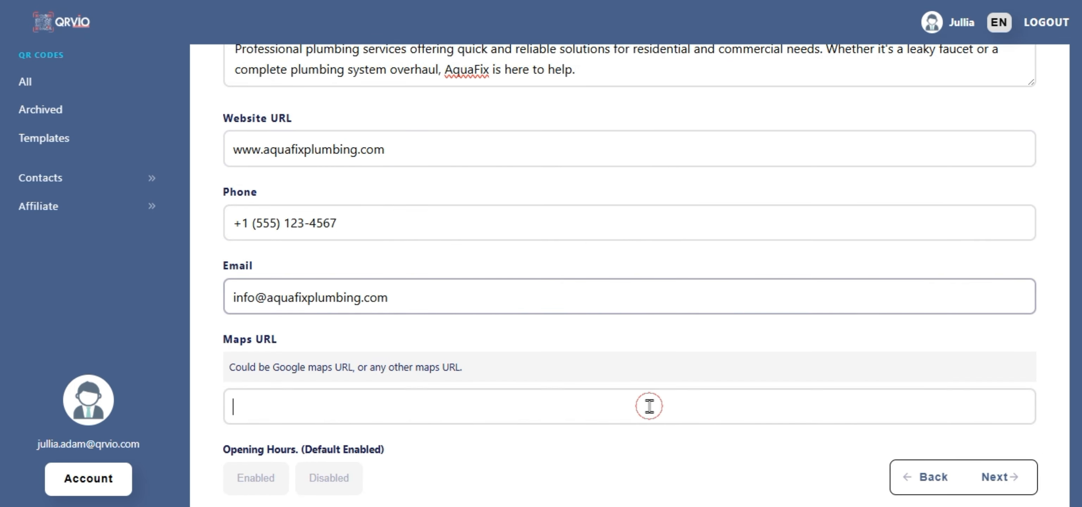
pyautogui.write('https://www.google.com/maps/@42.834722,-106.295556,17z')
pyautogui.scroll(-5, 649, 407)
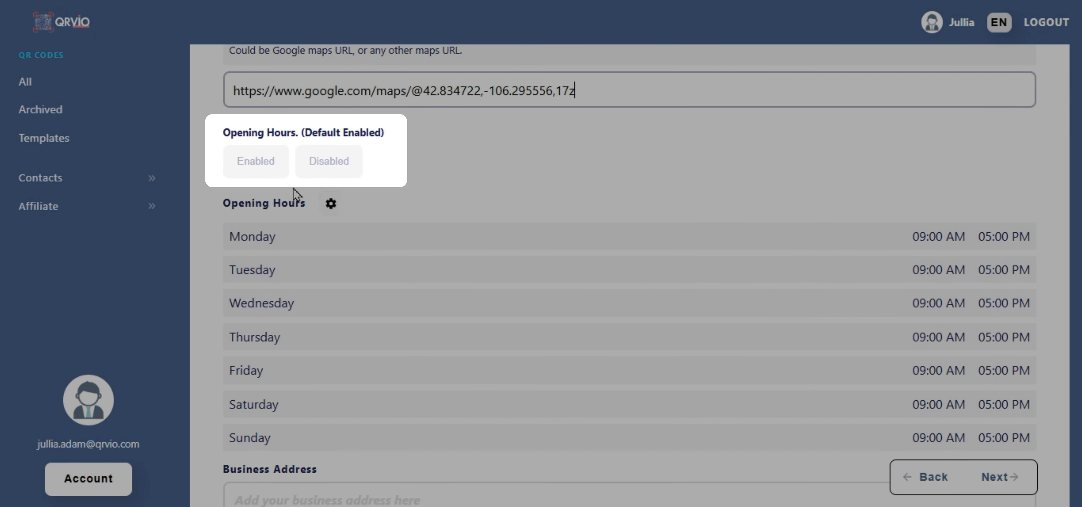
# Keep opening hours enabled and mark Sunday as closed, leaving Mon–Sat 9–5.
pyautogui.click(263, 168)
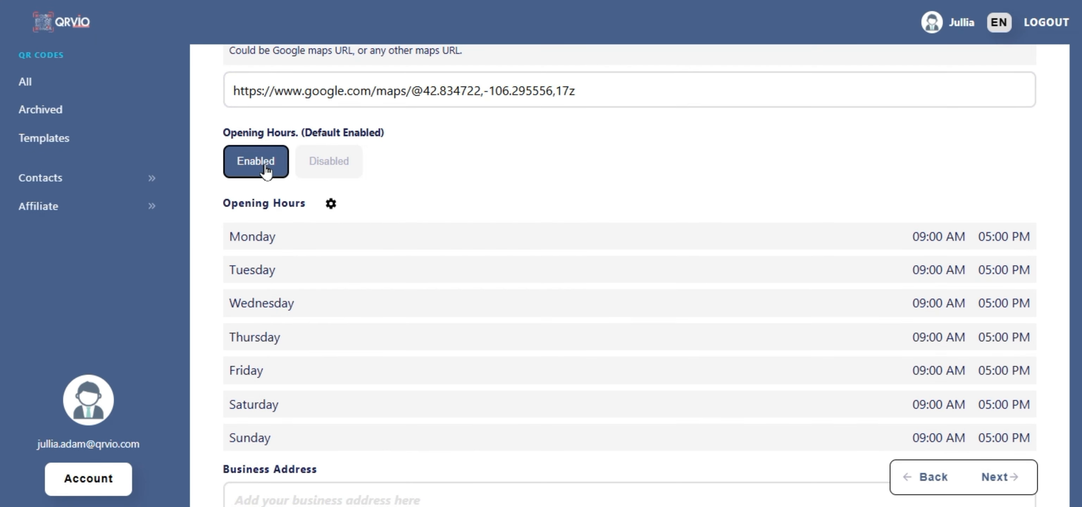
pyautogui.click(331, 204)
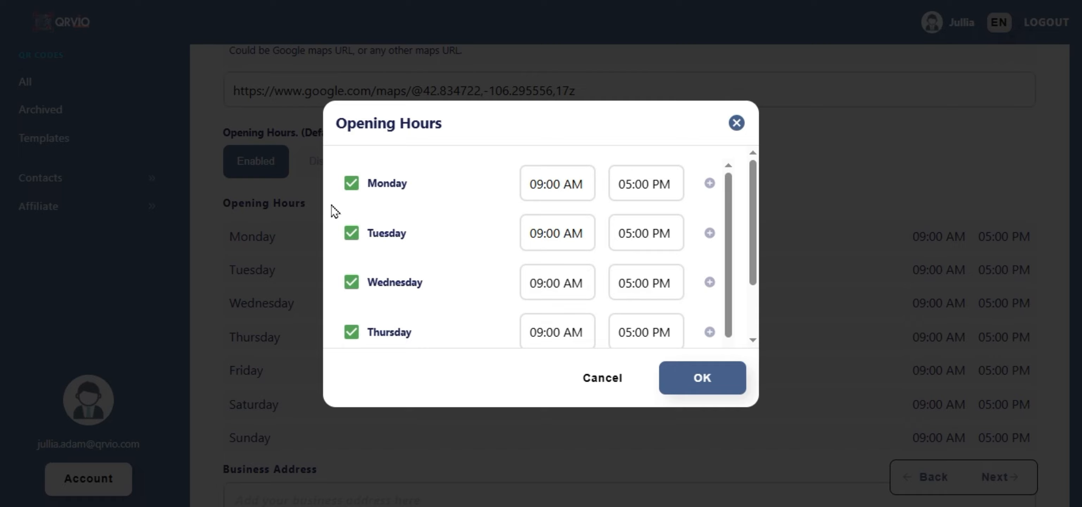
pyautogui.scroll(-1, 714, 202)
pyautogui.scroll(-2, 730, 195)
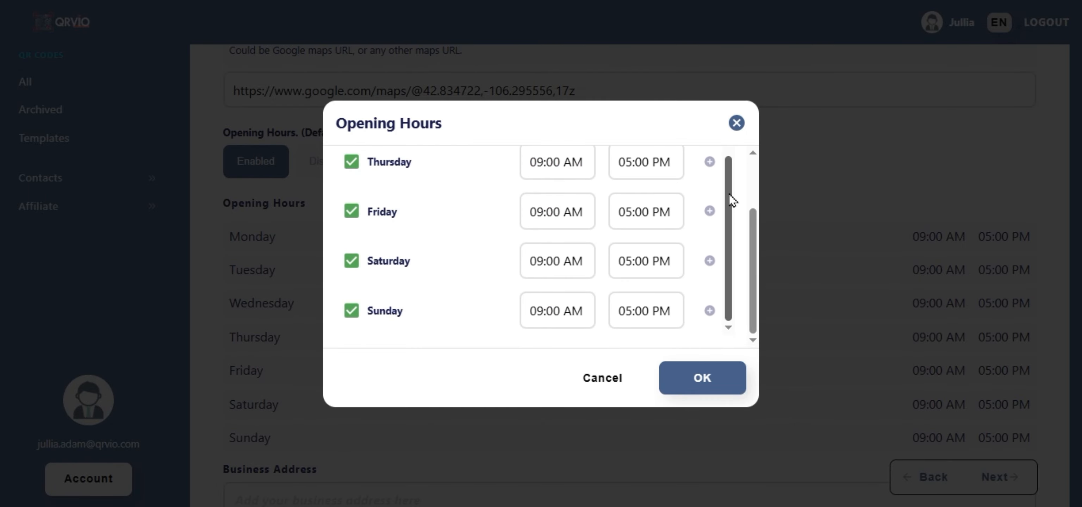
pyautogui.click(352, 312)
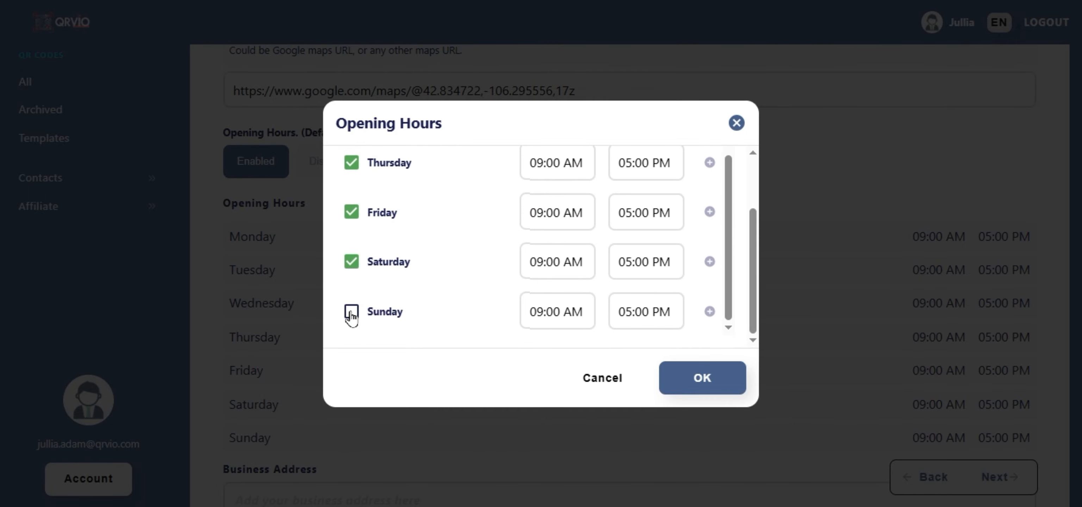
pyautogui.click(707, 387)
# Add the business address and three social profile links, then continue to Design.
pyautogui.scroll(-3, 709, 388)
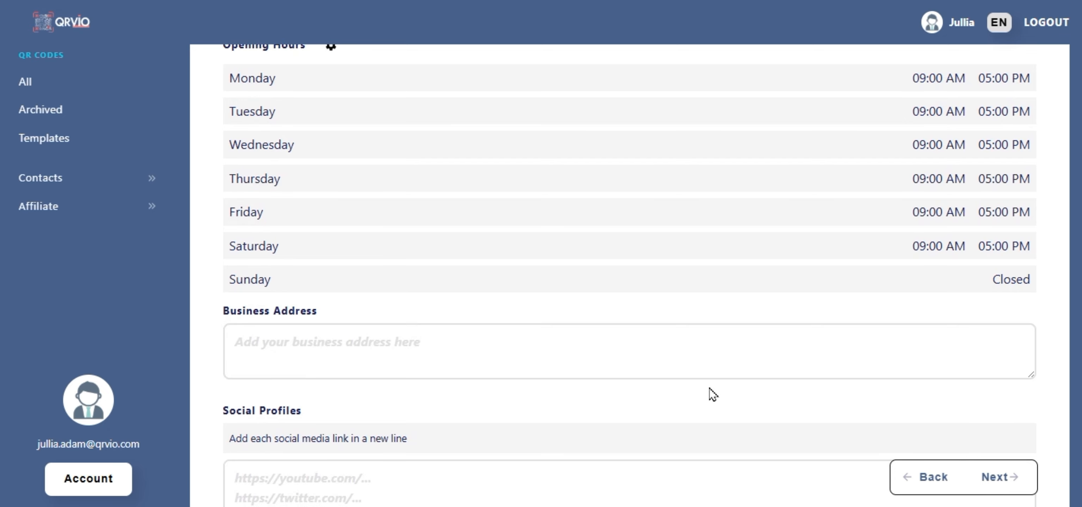
pyautogui.click(706, 352)
pyautogui.write('1234 Waterway Blvd, Suite 567, New York, NY 10001, United States.')
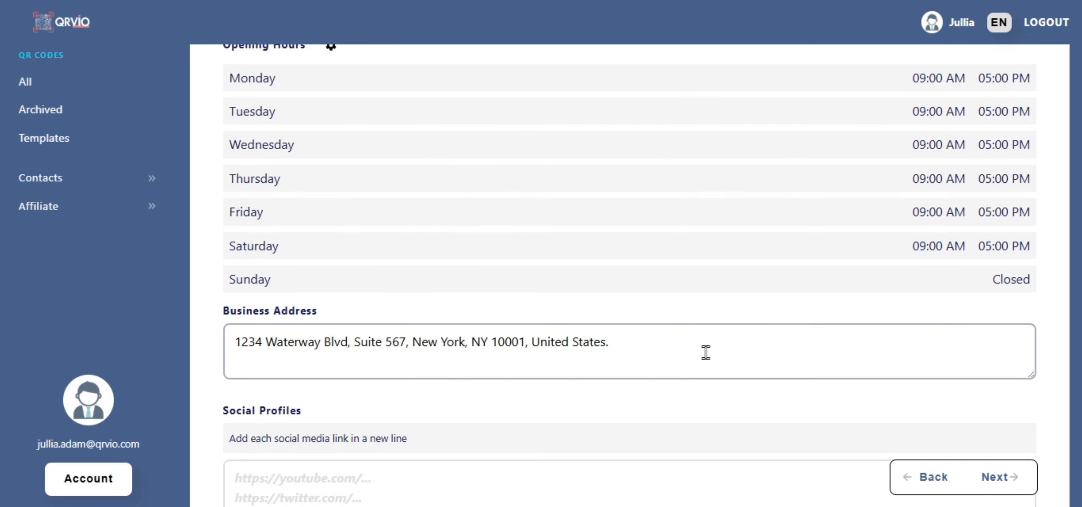
pyautogui.scroll(-2, 706, 352)
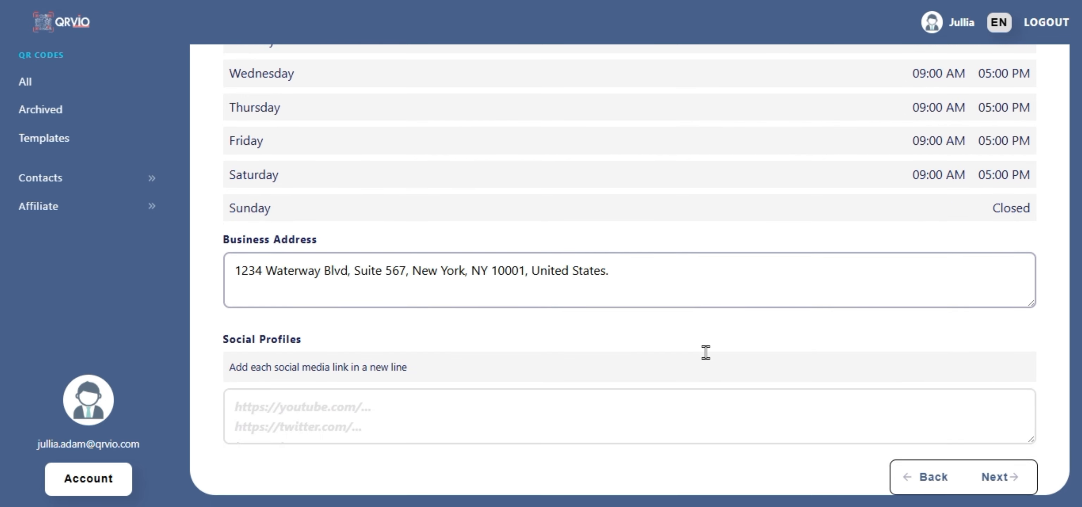
pyautogui.click(690, 413)
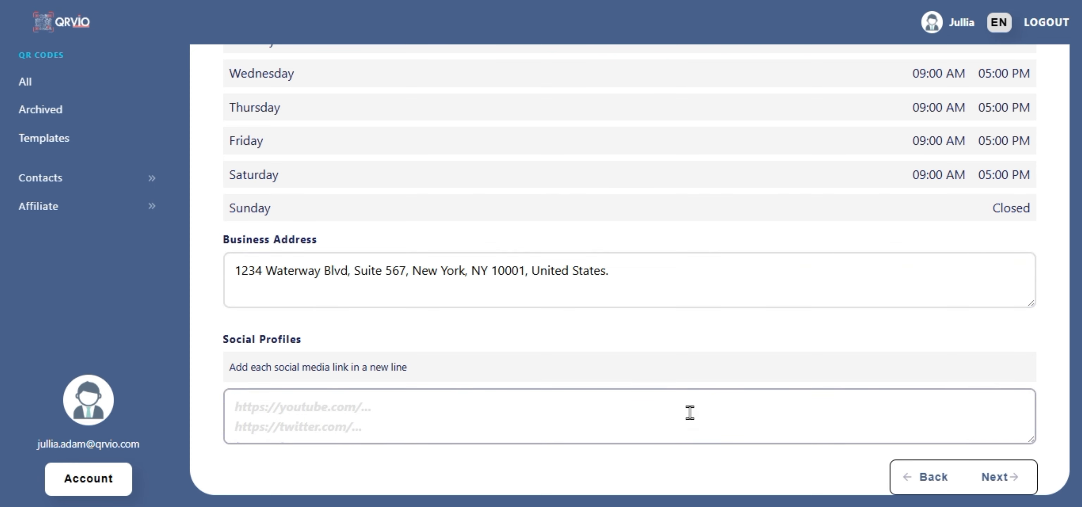
pyautogui.write('https://www.facebook.com/AquaFixPlumbing https://www.instagram.com/AquaFixPlumbingNY https://twitter.com/AquaFixPlumbingNYC')
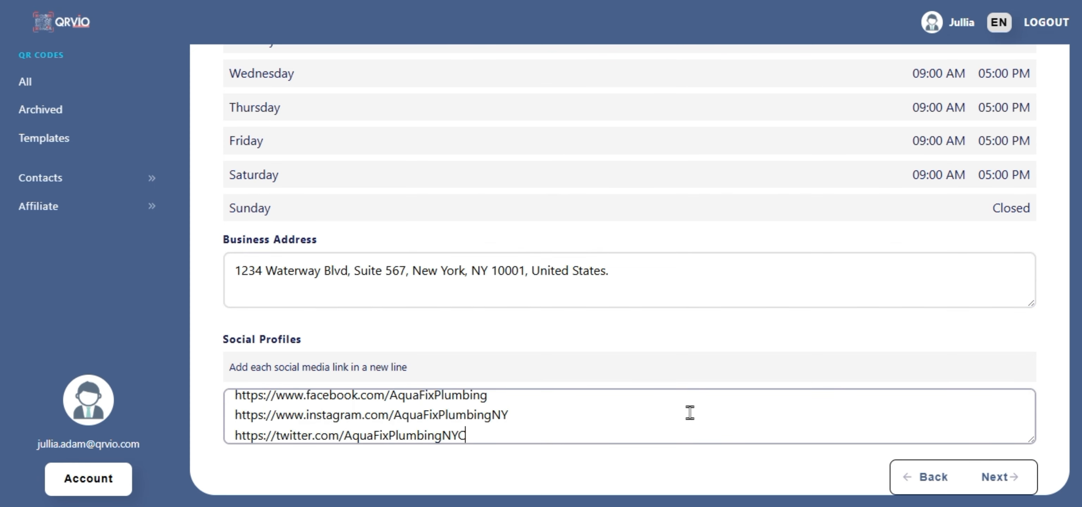
pyautogui.click(1010, 479)
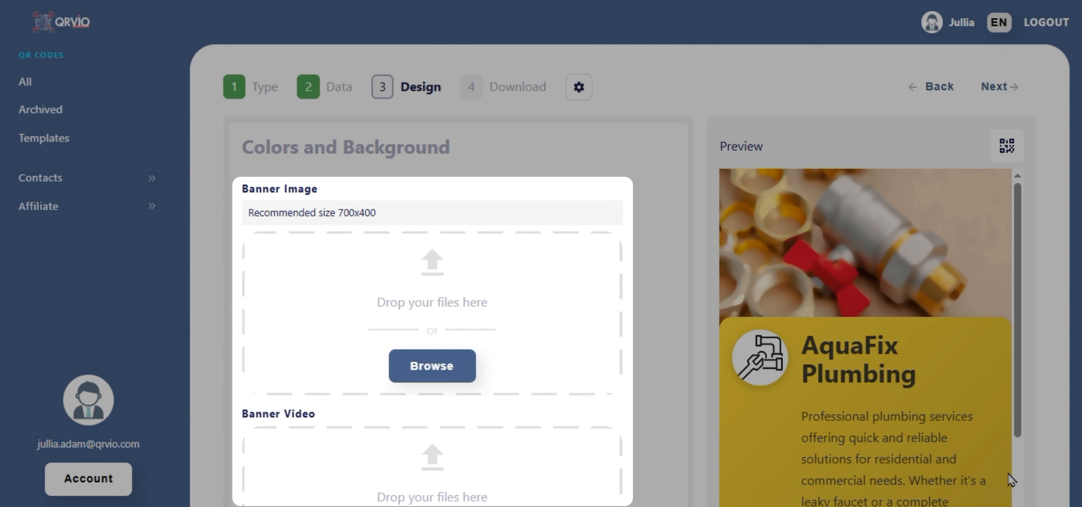
# Upload Banner.jpg from the Images folder as the profile's banner image.
pyautogui.click(438, 364)
pyautogui.click(196, 79)
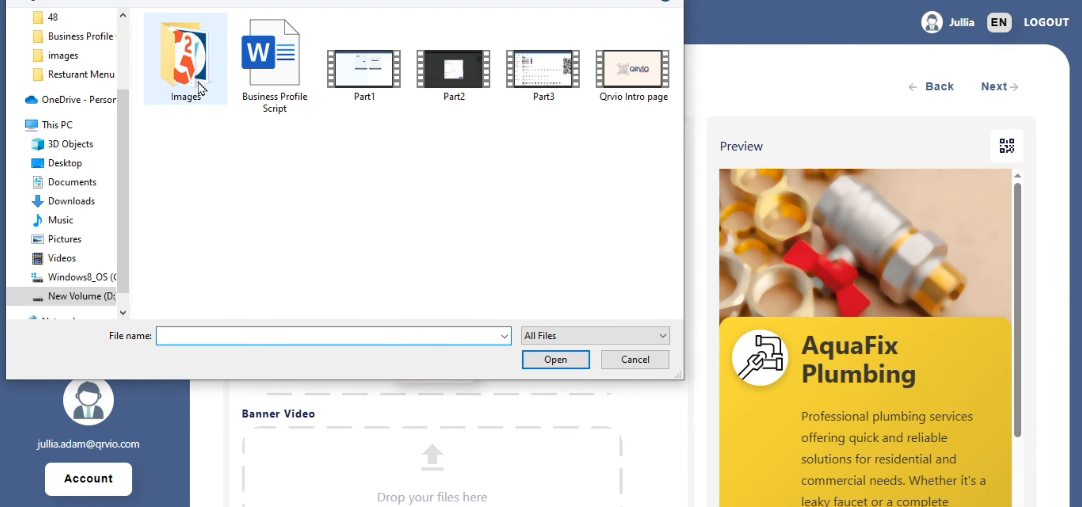
pyautogui.doubleClick(195, 79)
pyautogui.click(196, 83)
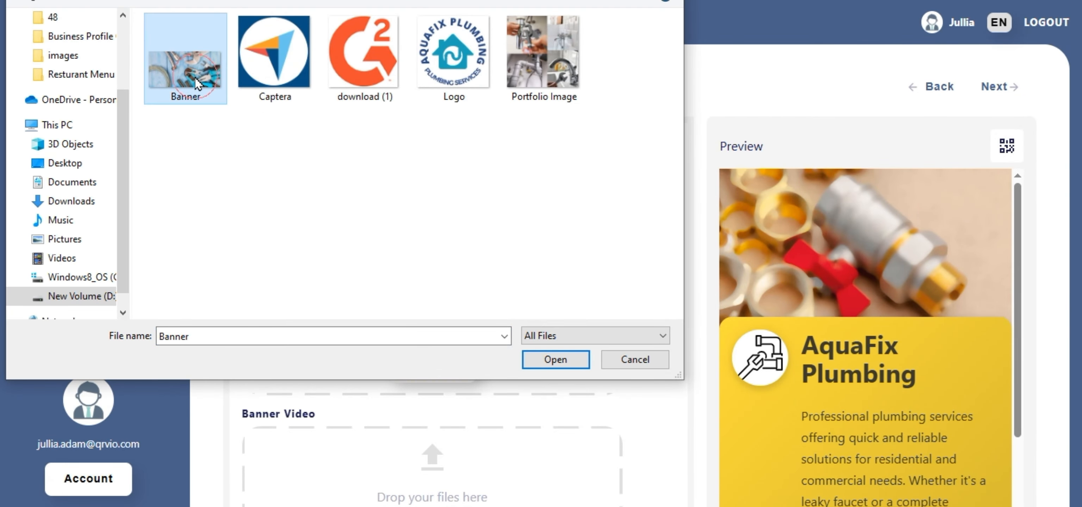
pyautogui.click(572, 360)
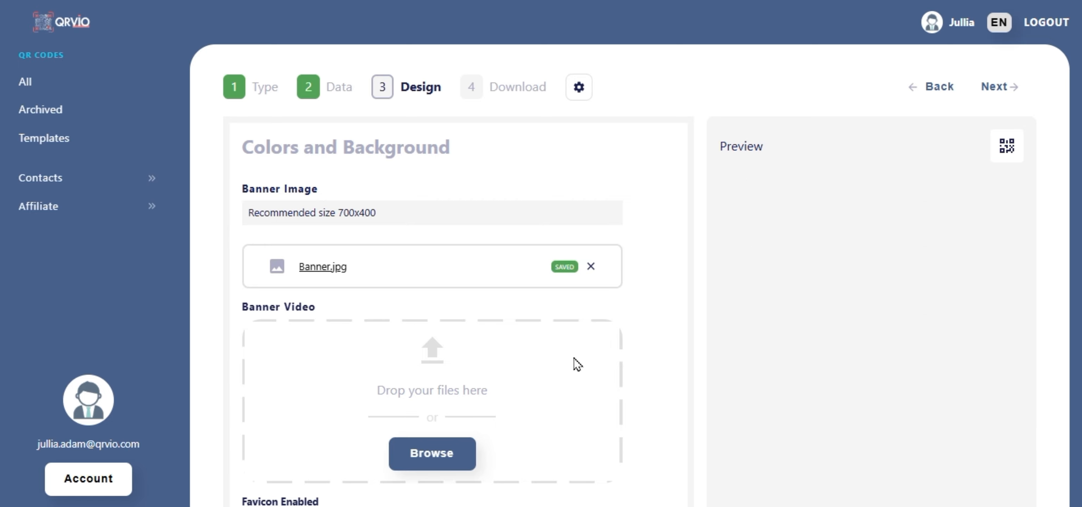
pyautogui.scroll(-7, 577, 364)
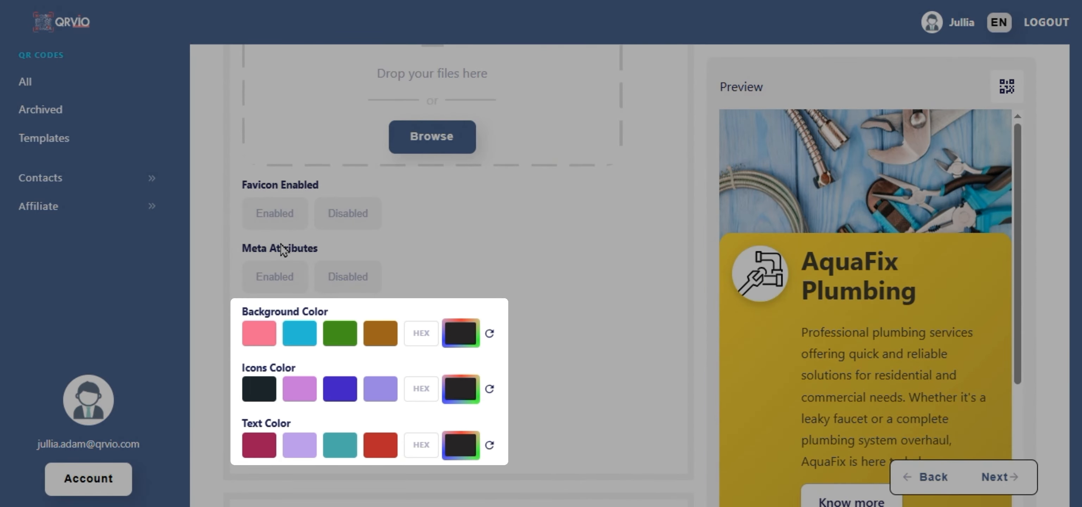
# Set custom colours: background #ffffff, icons #17a2b8 and text #26457e.
pyautogui.click(423, 343)
pyautogui.write('#ffffff')
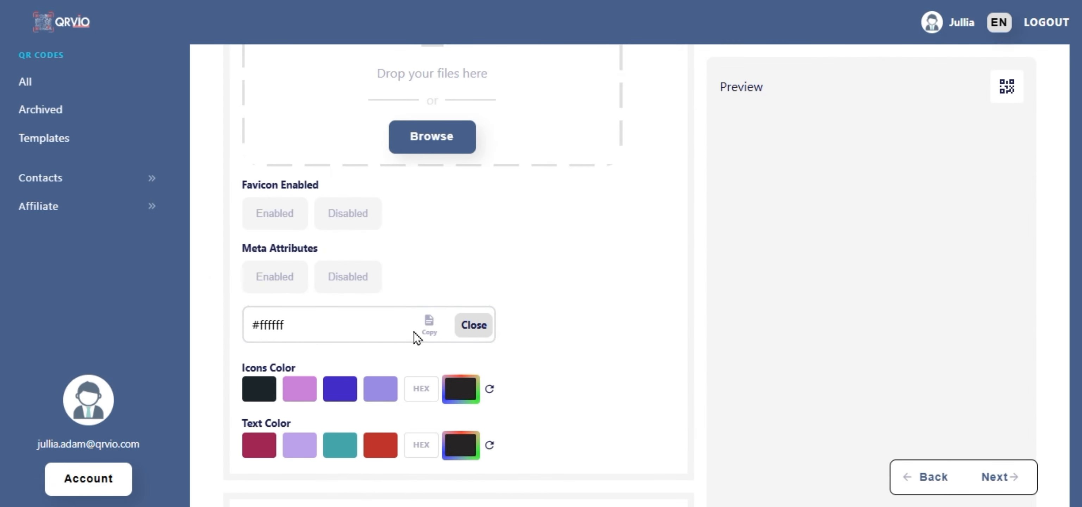
pyautogui.click(422, 388)
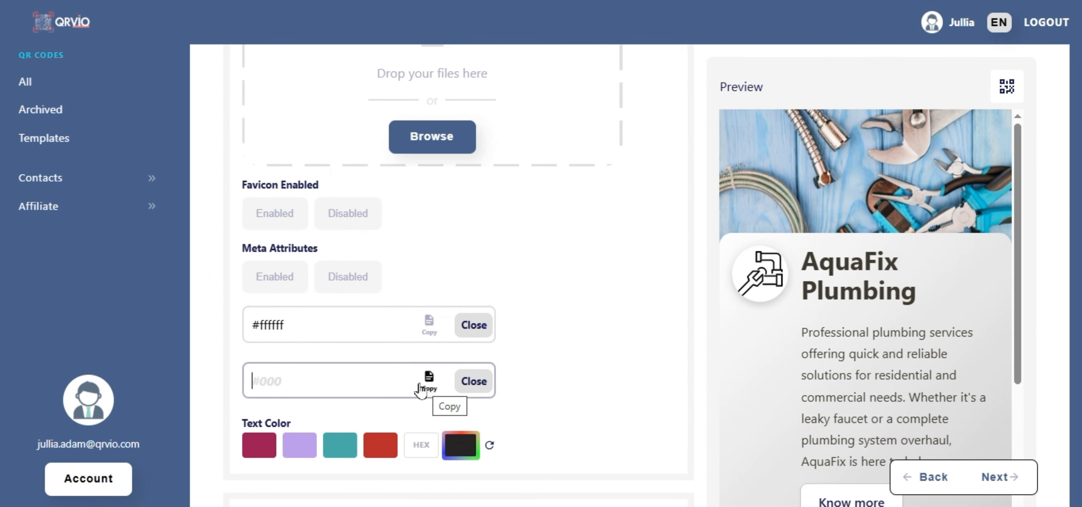
pyautogui.write('#17a2b8')
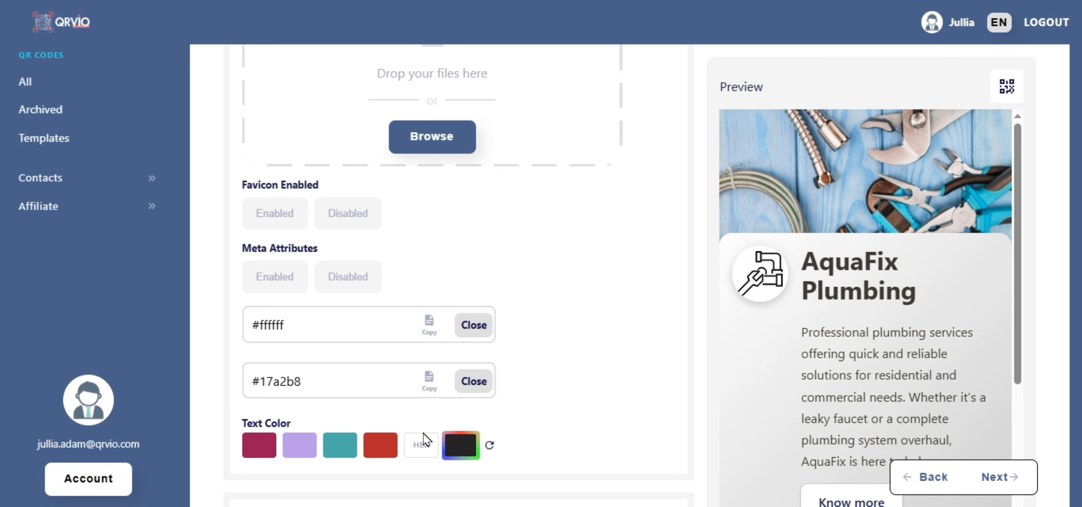
pyautogui.click(423, 444)
pyautogui.write('#26457e')
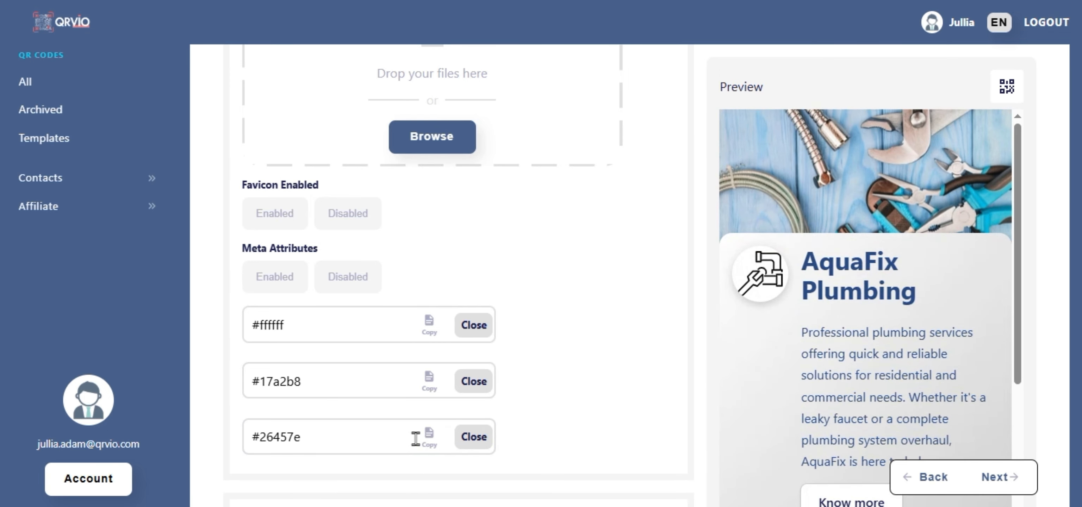
pyautogui.scroll(-6, 415, 439)
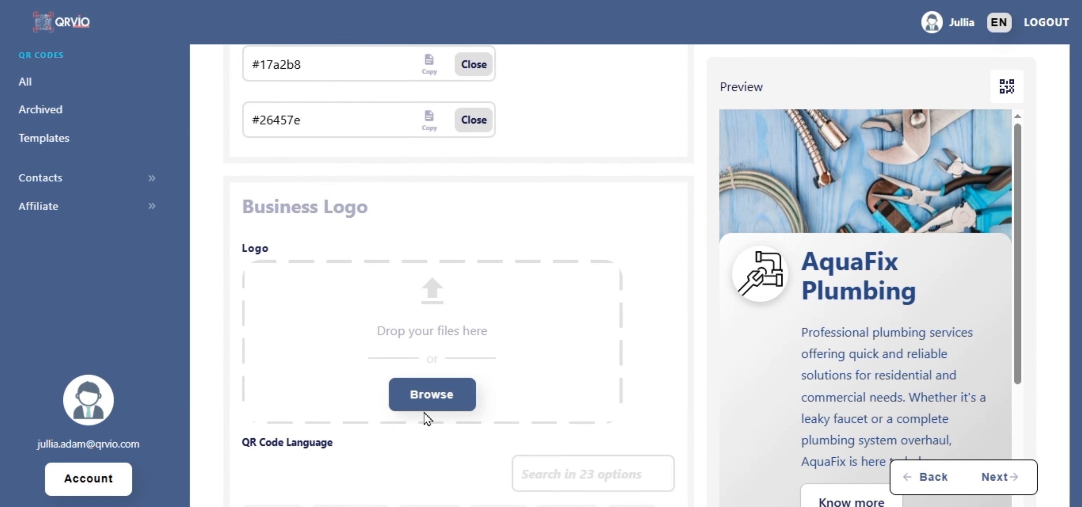
# Upload Logo.png as the business logo.
pyautogui.click(428, 399)
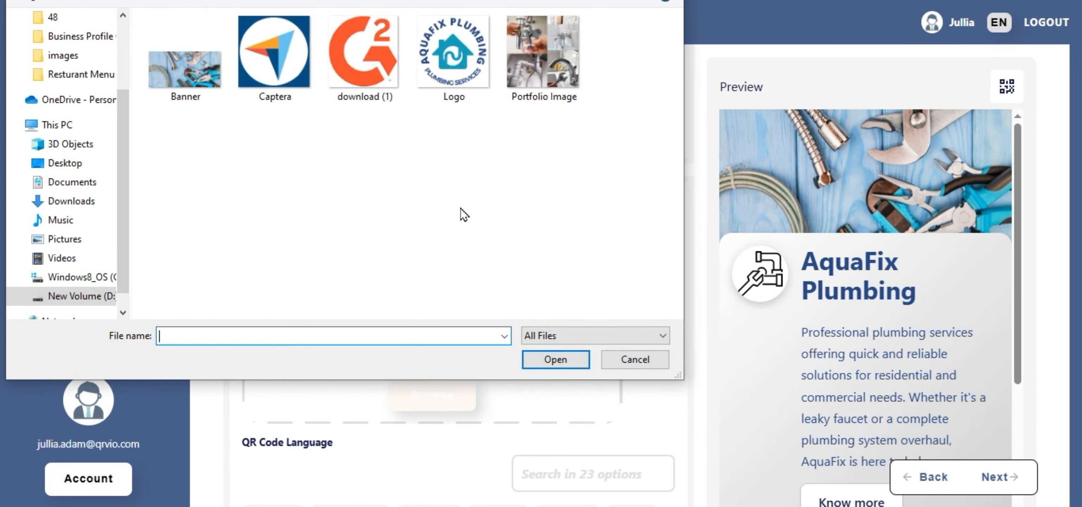
pyautogui.click(453, 51)
pyautogui.click(554, 360)
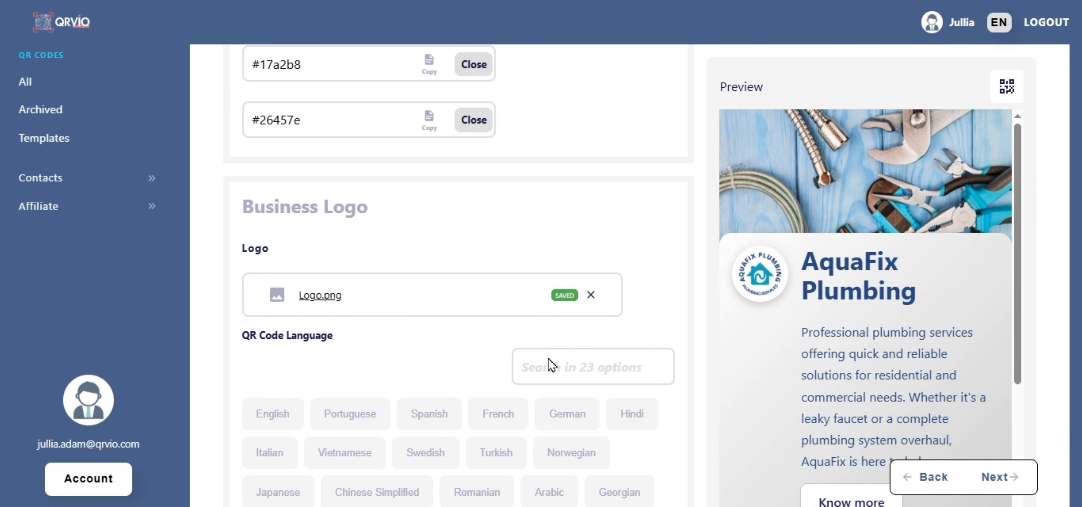
pyautogui.scroll(-3, 552, 366)
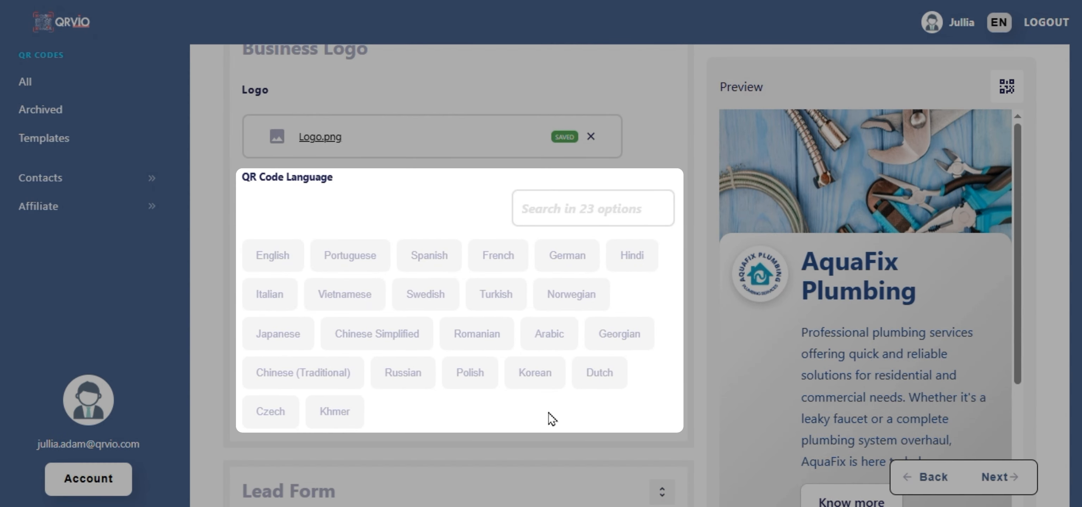
# Set the QR code language to English and enable the lead form with its settings shown.
pyautogui.click(282, 260)
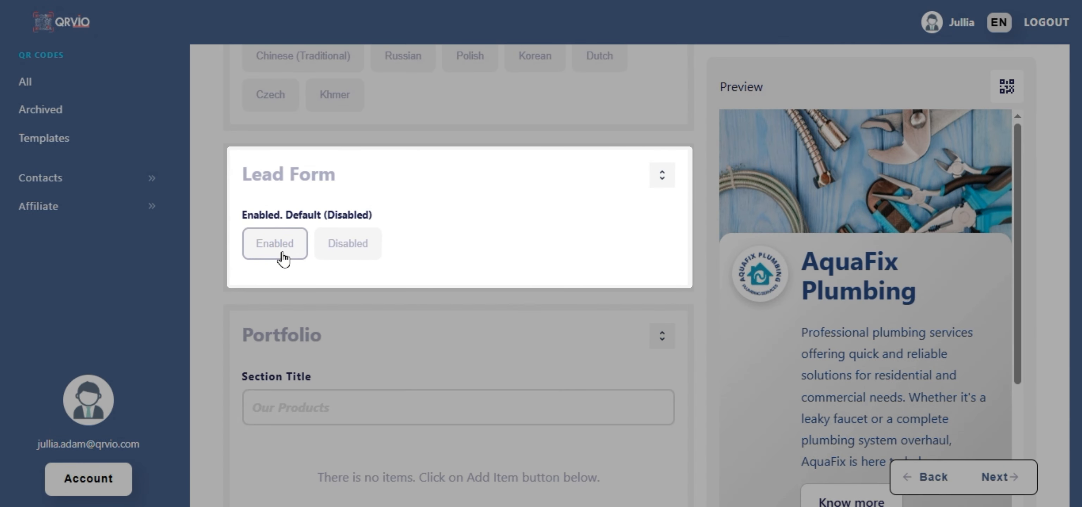
pyautogui.click(283, 258)
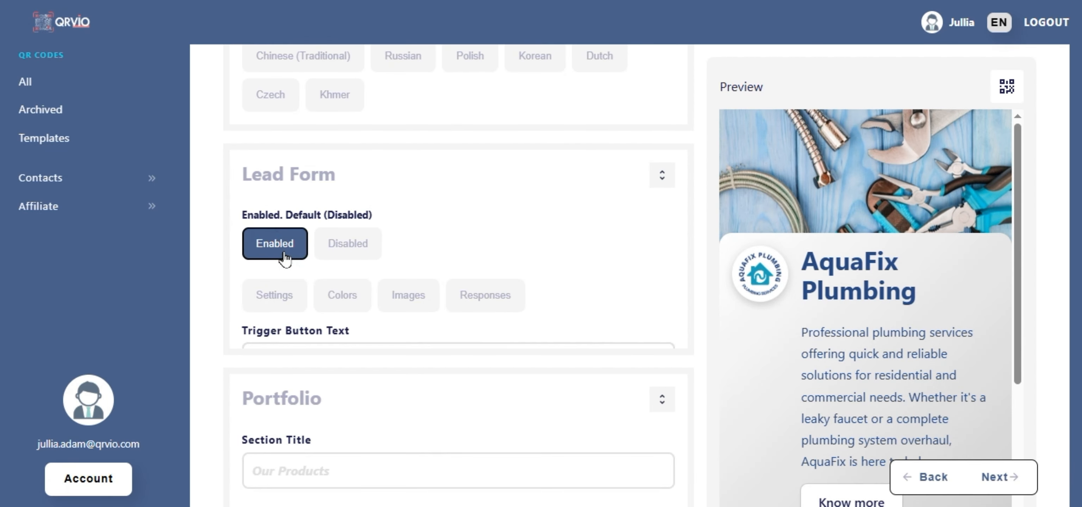
pyautogui.click(287, 299)
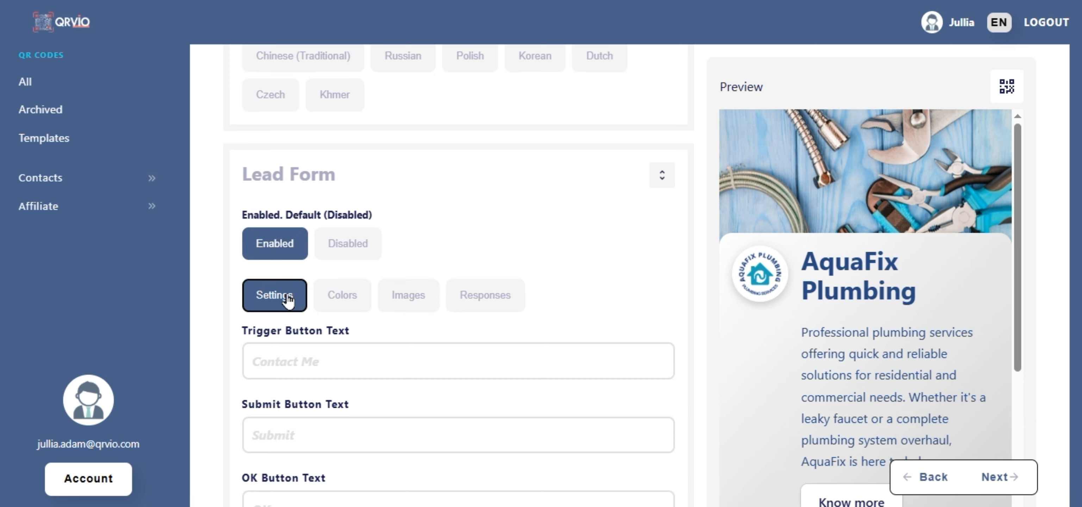
# Set lead form button texts: Get a Free Estimate, Get My Quote and Continue.
pyautogui.scroll(-3, 288, 296)
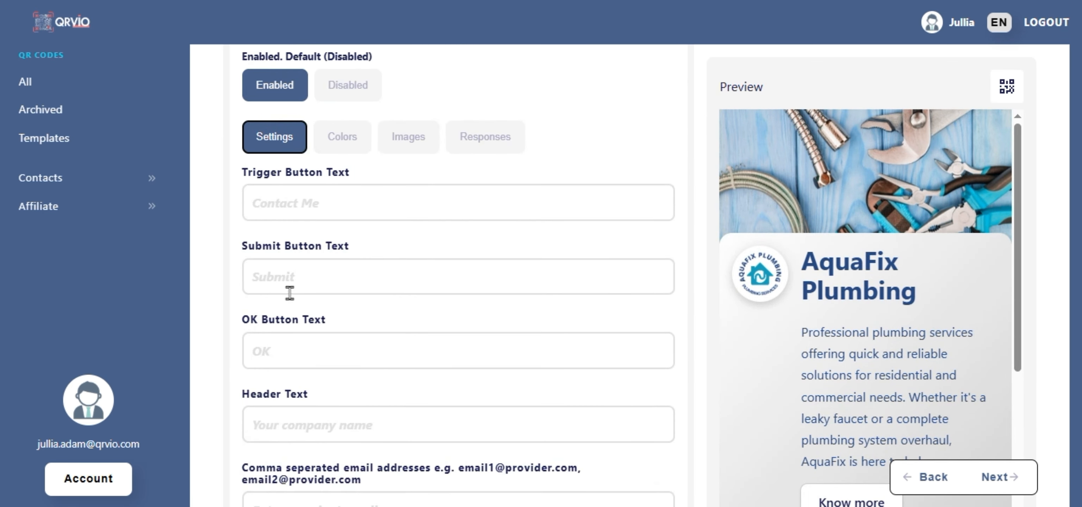
pyautogui.click(336, 203)
pyautogui.write('Get a Free Estimate')
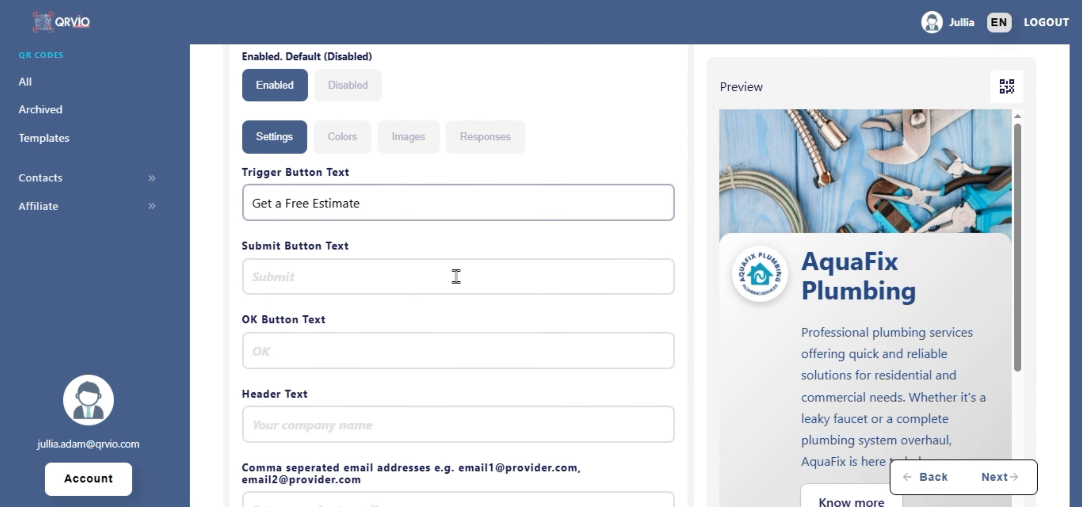
pyautogui.click(456, 276)
pyautogui.write('Get My Quote')
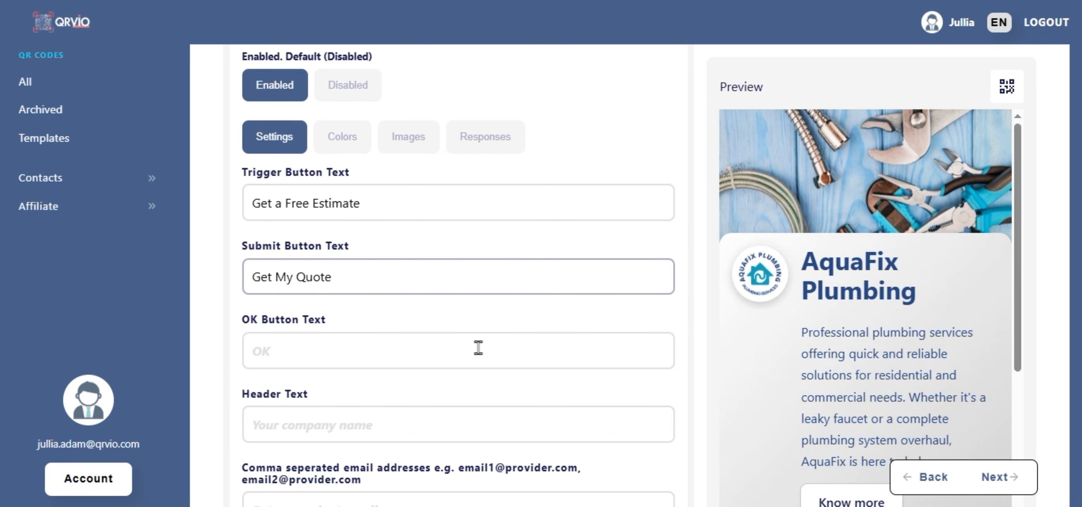
pyautogui.click(482, 354)
pyautogui.write('Continue')
pyautogui.scroll(-3, 482, 354)
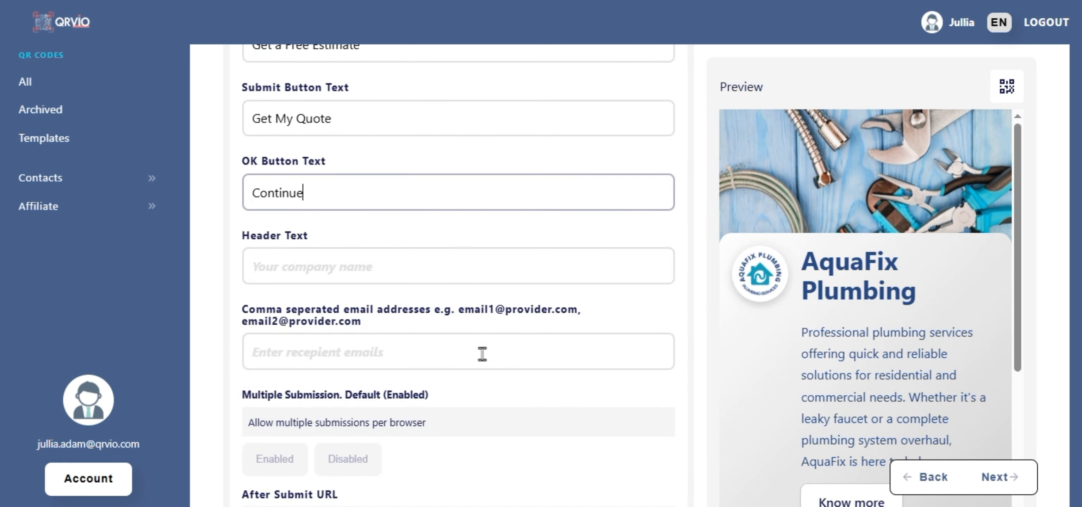
pyautogui.click(490, 267)
pyautogui.write('Get Your Free Quote')
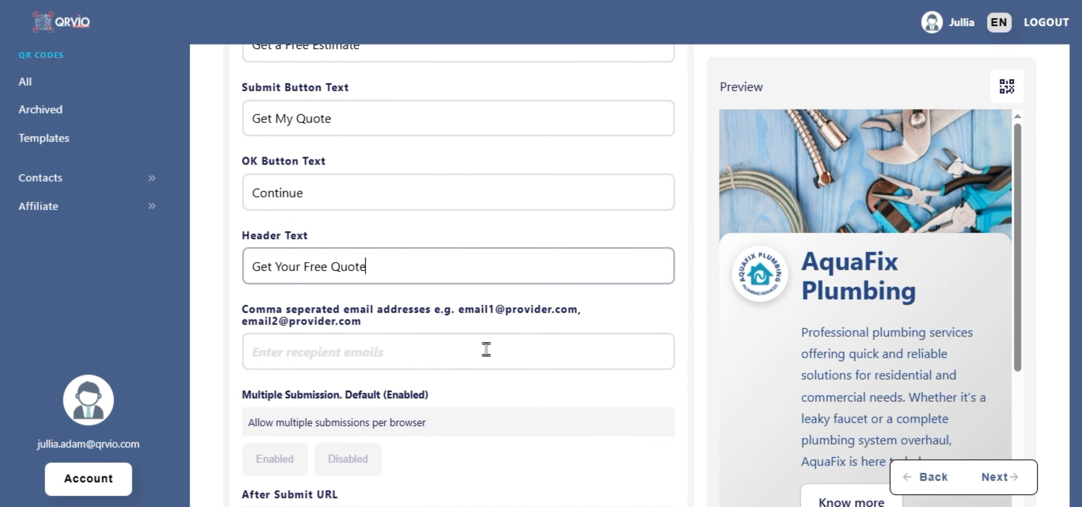
pyautogui.click(487, 351)
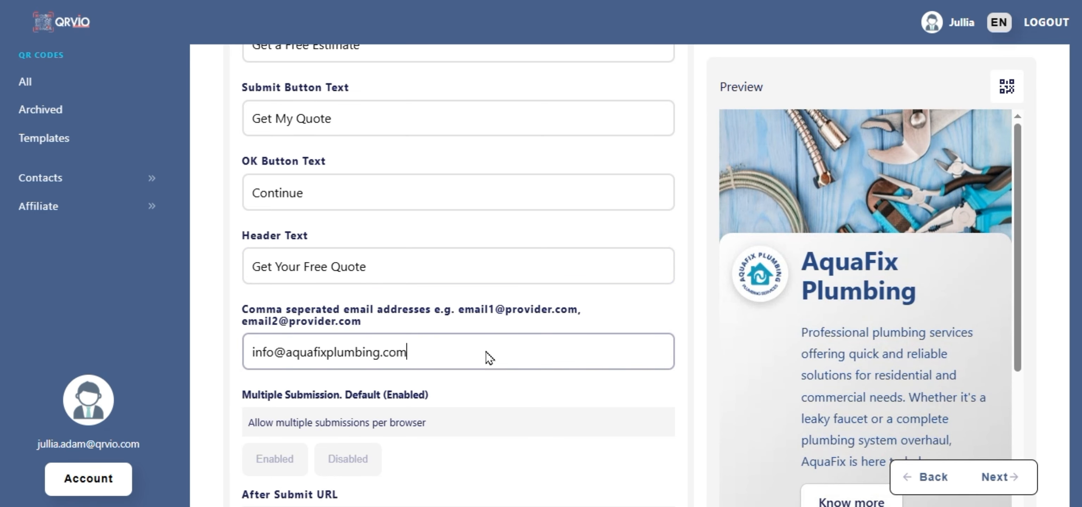
pyautogui.scroll(-6, 486, 351)
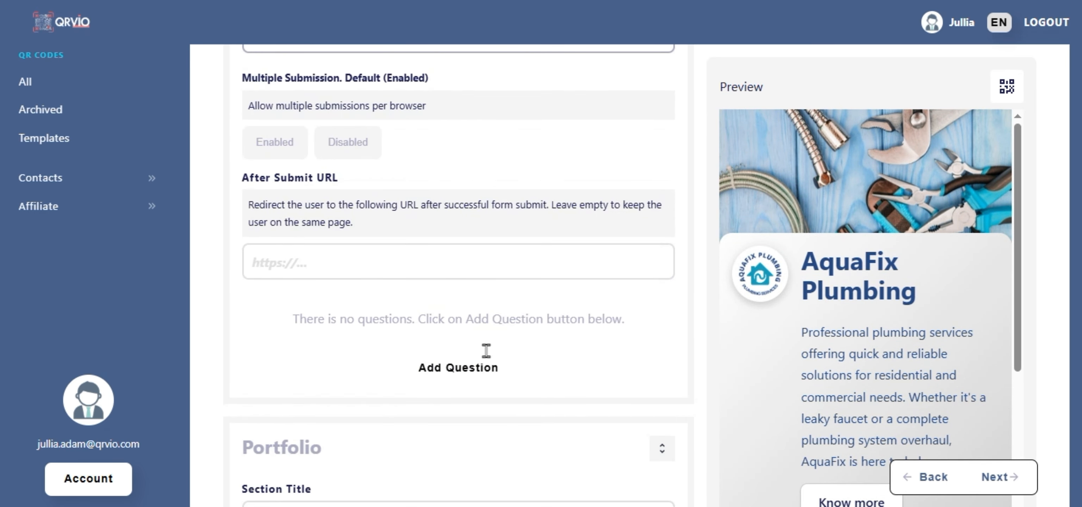
pyautogui.click(486, 266)
pyautogui.write('www.aquafixplumbing.com')
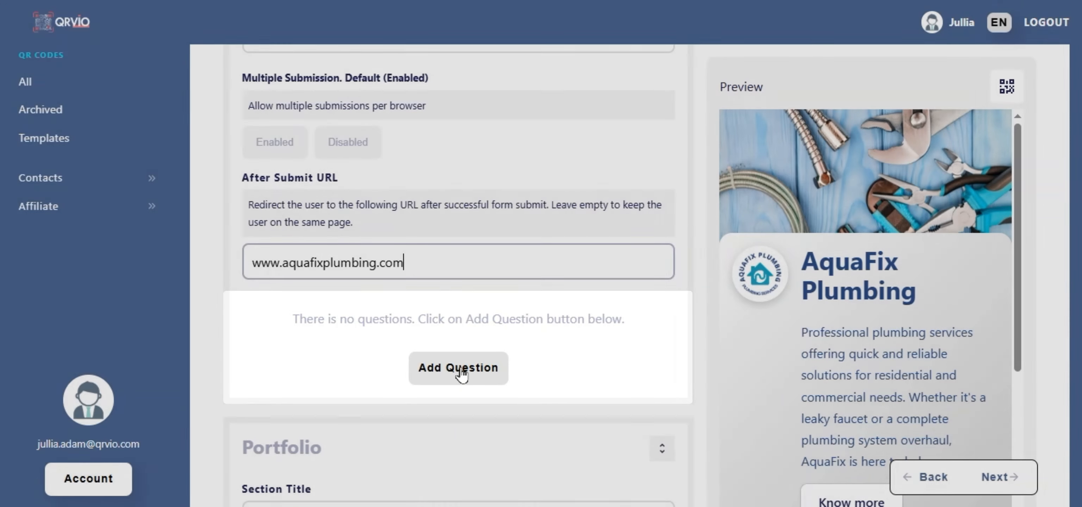
# Add the lead form questions 'Name' and 'Phone Number'.
pyautogui.click(461, 369)
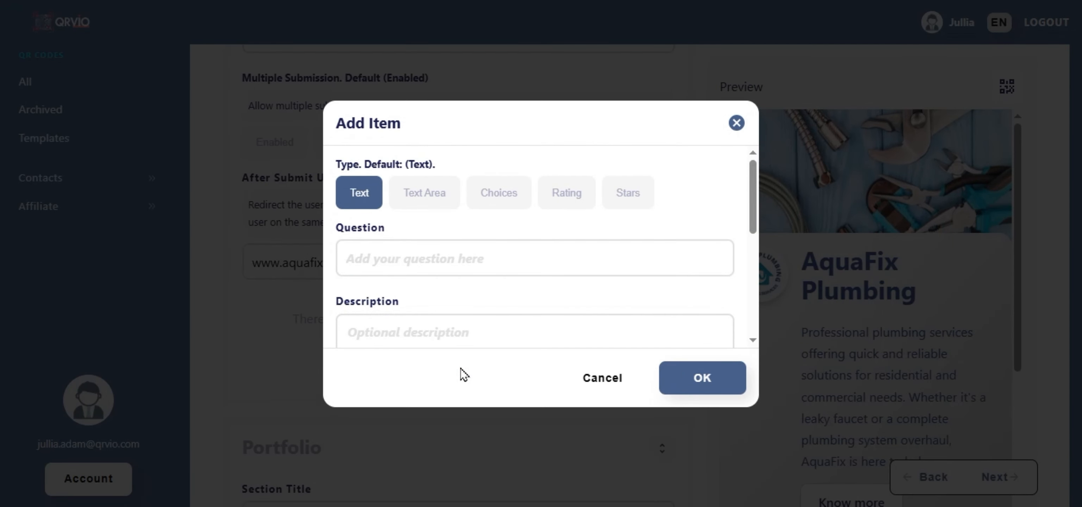
pyautogui.click(485, 261)
pyautogui.write('Na')
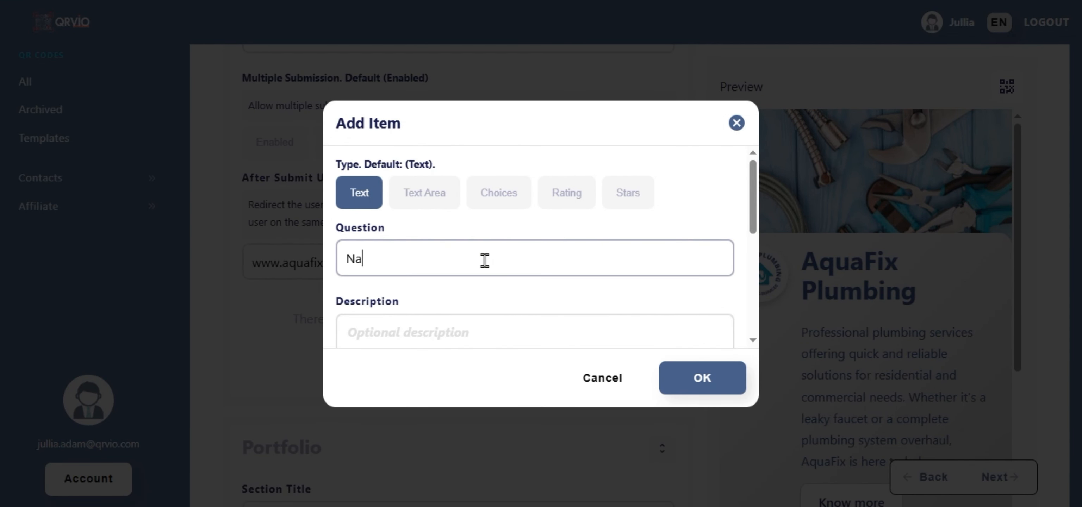
pyautogui.write('me')
pyautogui.click(697, 380)
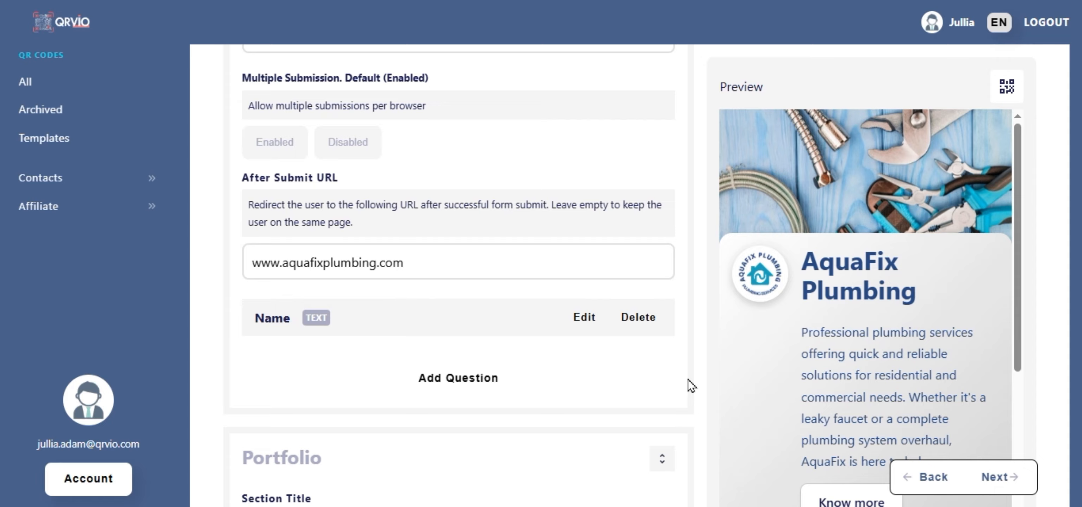
pyautogui.click(461, 380)
pyautogui.click(512, 256)
pyautogui.write('Phone ')
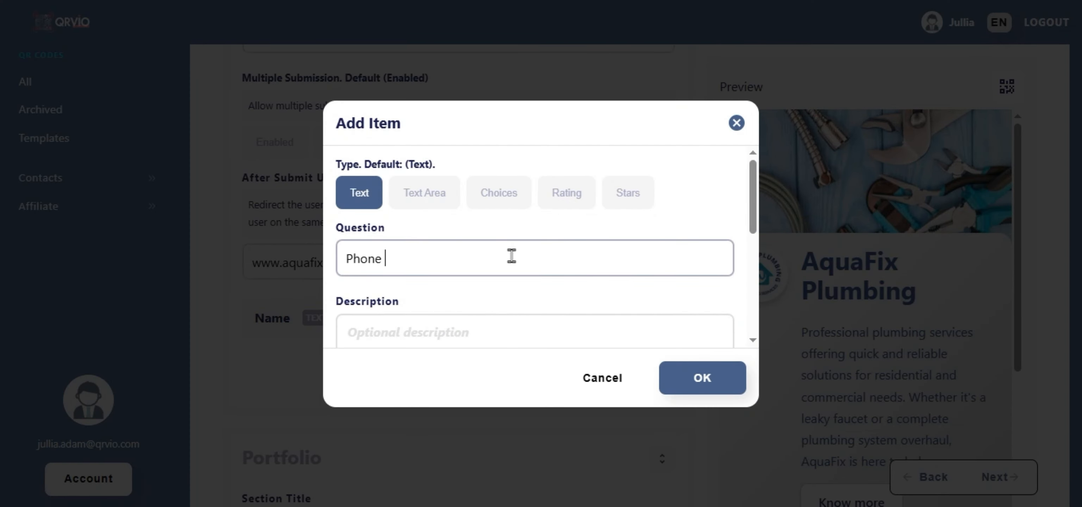
pyautogui.write('Number')
pyautogui.click(700, 380)
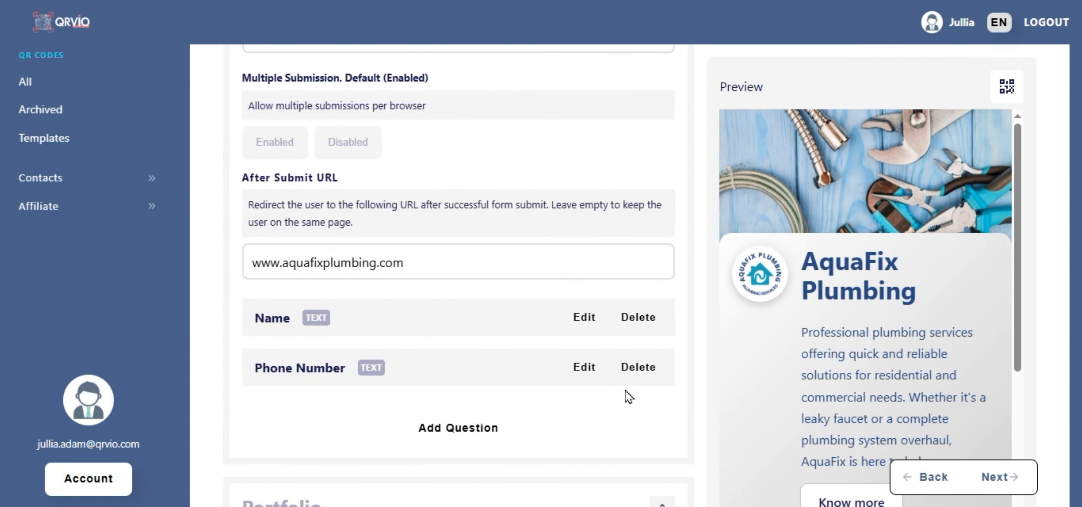
# Add questions about the plumbing service wanted and the preferred appointment time.
pyautogui.click(462, 429)
pyautogui.click(531, 258)
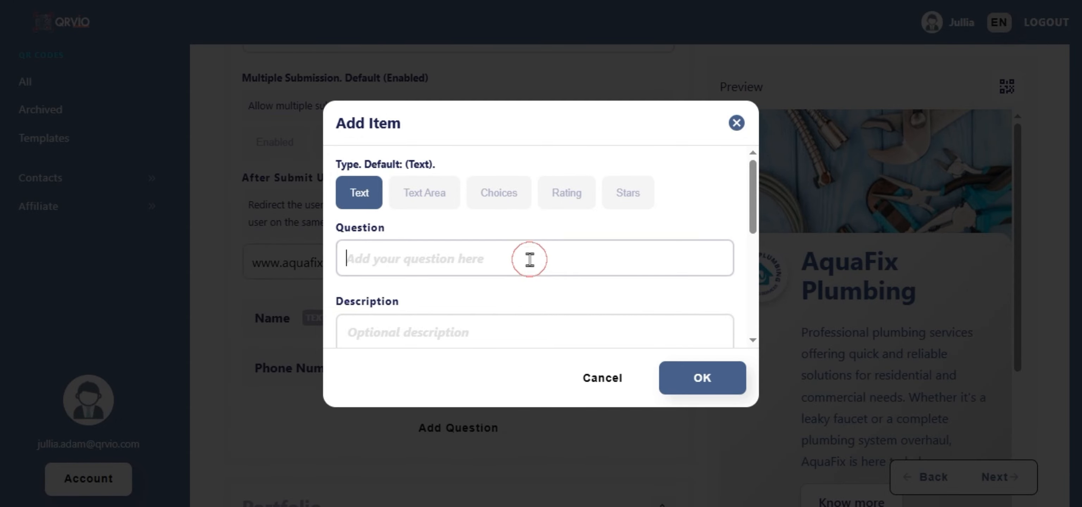
pyautogui.write('3. What type of plumbing service do you want?')
pyautogui.click(691, 378)
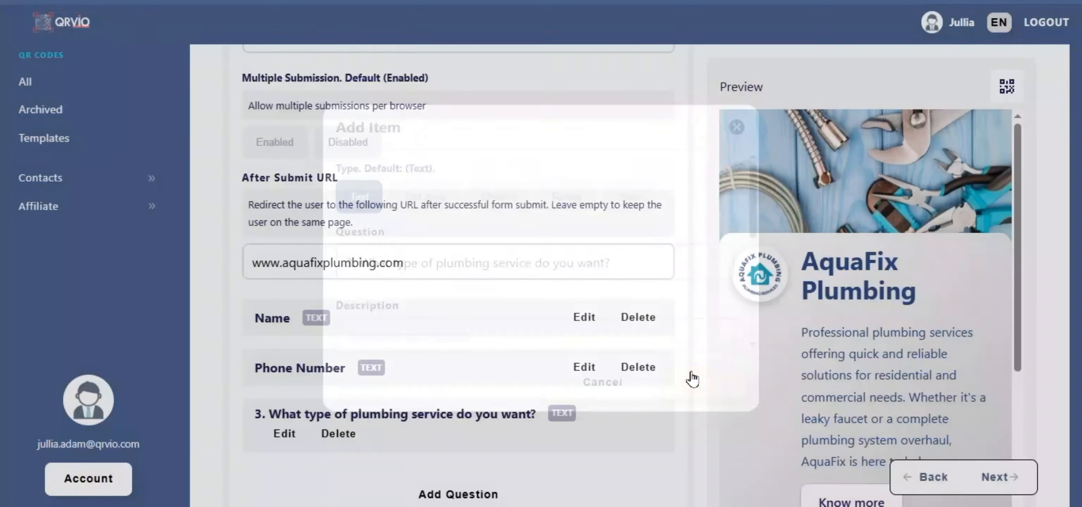
pyautogui.scroll(-2, 691, 379)
pyautogui.click(486, 335)
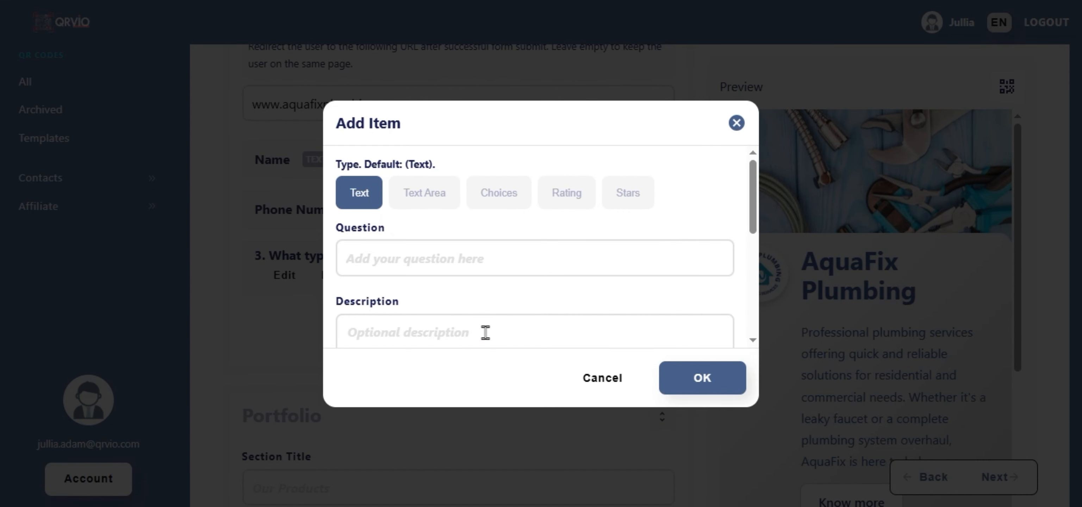
pyautogui.click(525, 256)
pyautogui.write('4. When would you like to schedule an appointment?')
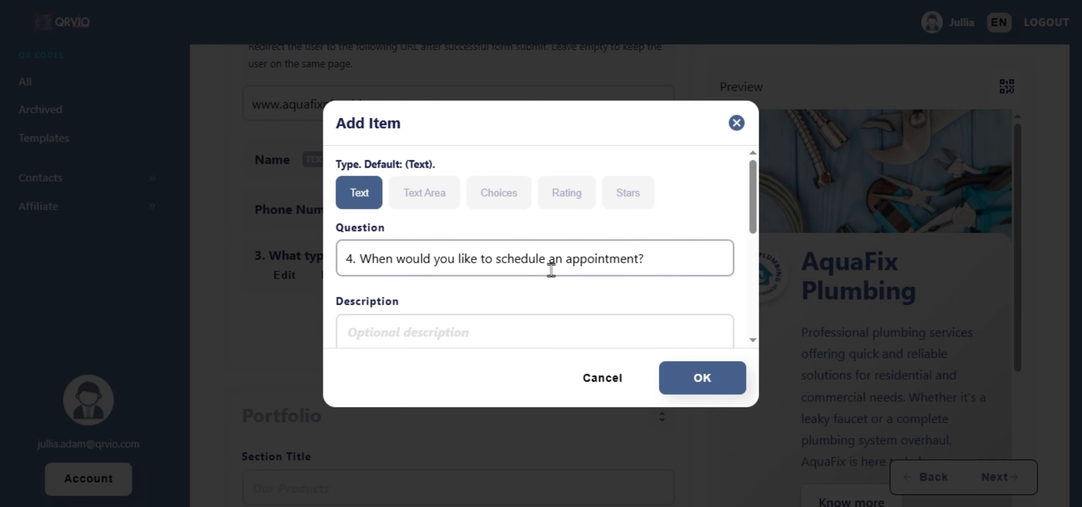
pyautogui.click(715, 378)
pyautogui.scroll(-5, 715, 379)
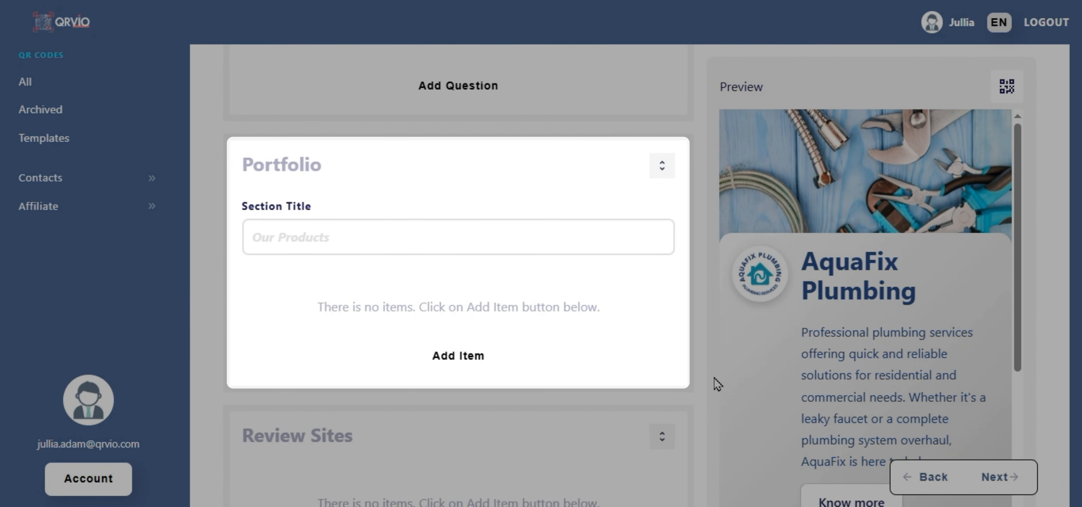
# Add a Portfolio item using the uploaded Portfolio Image.jpg picture.
pyautogui.click(461, 360)
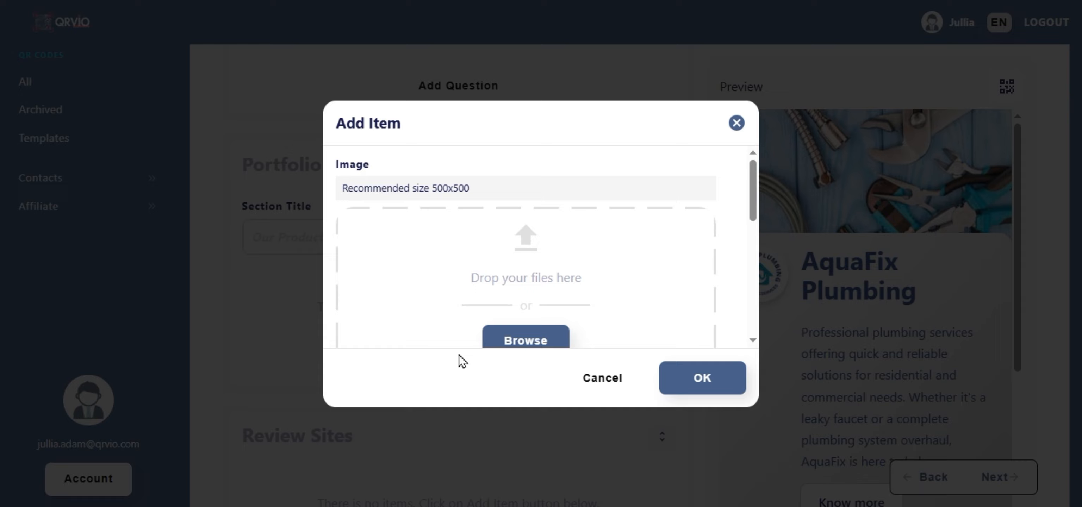
pyautogui.click(532, 336)
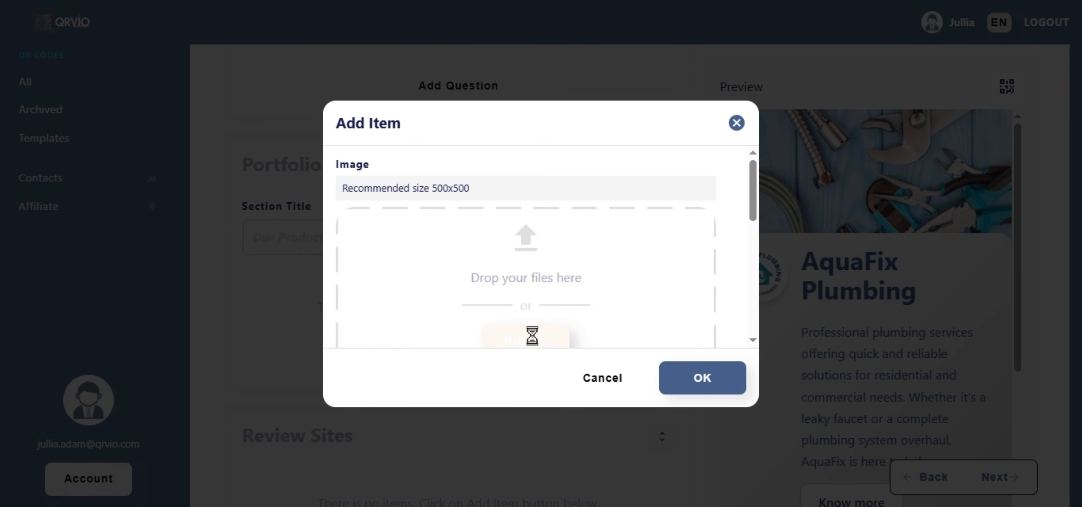
pyautogui.click(574, 50)
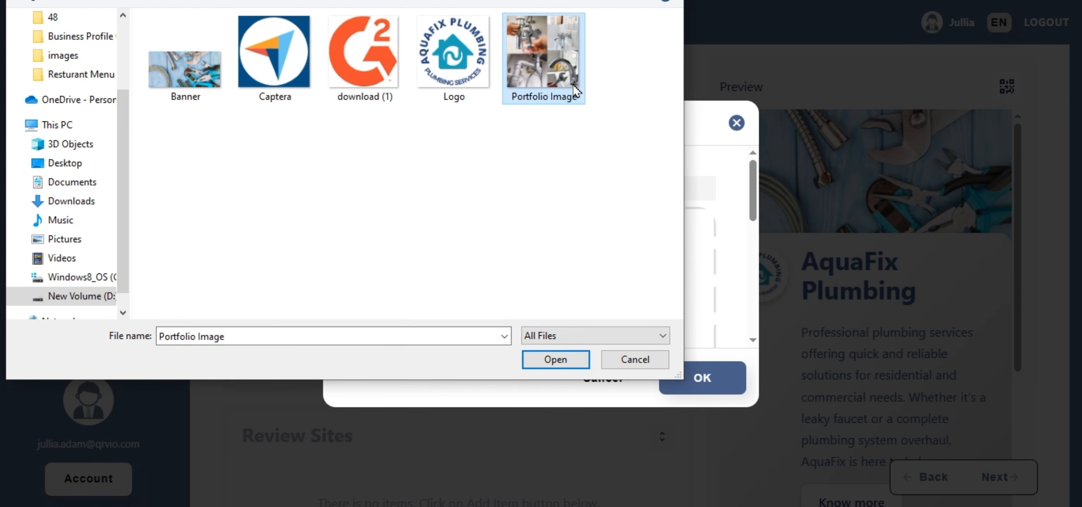
pyautogui.click(571, 359)
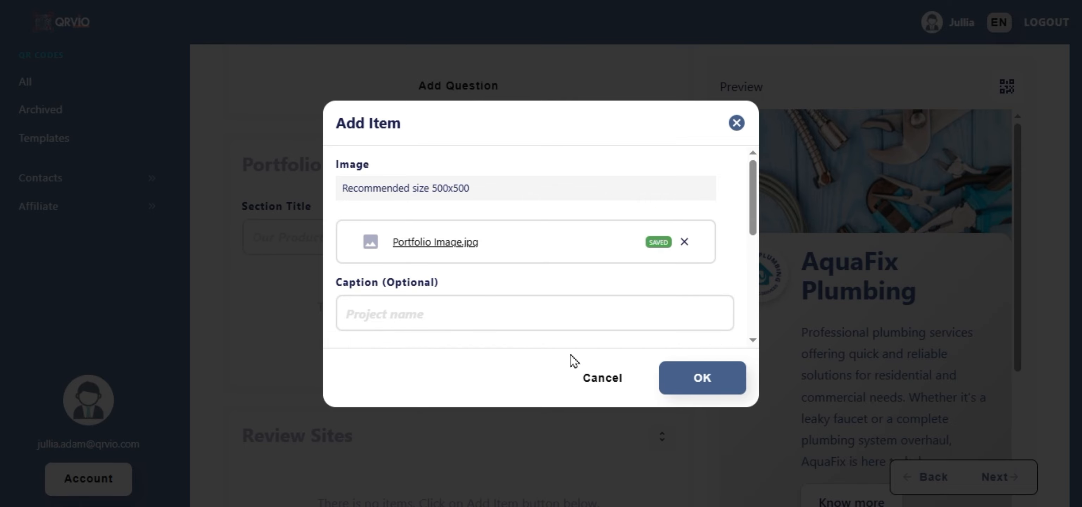
pyautogui.click(708, 388)
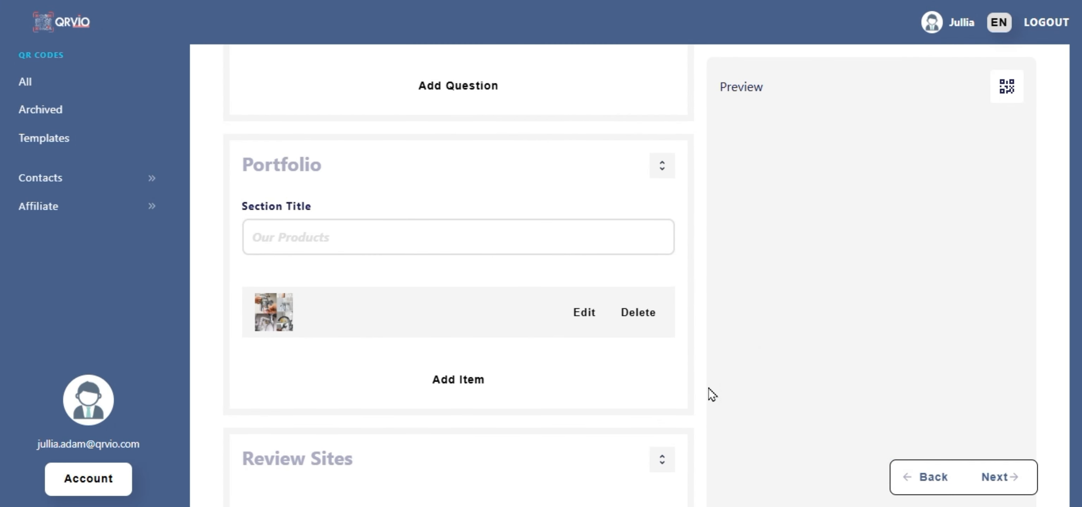
pyautogui.scroll(-7, 709, 388)
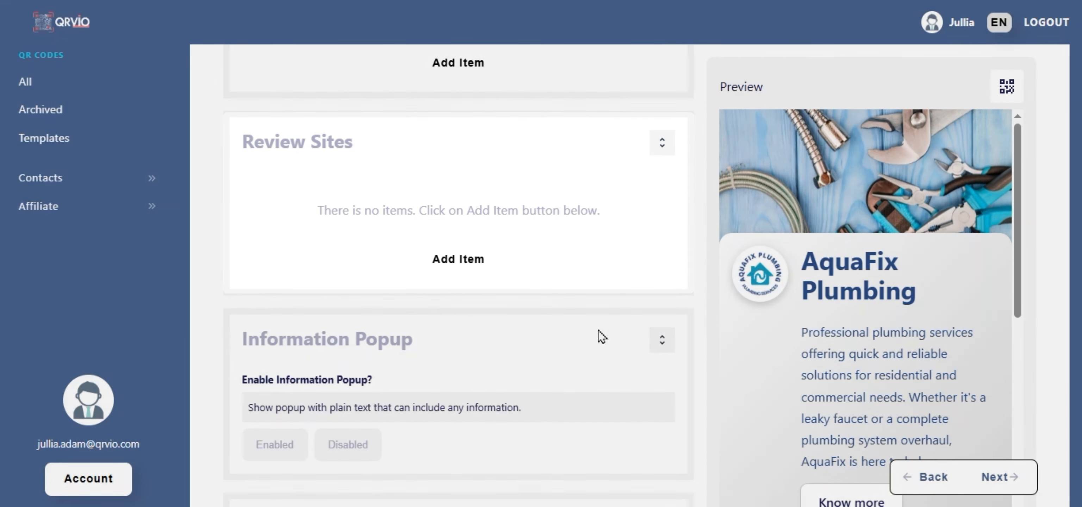
# Add review site G2 with its logo, website URL, width 20 and background #ffffff.
pyautogui.click(458, 259)
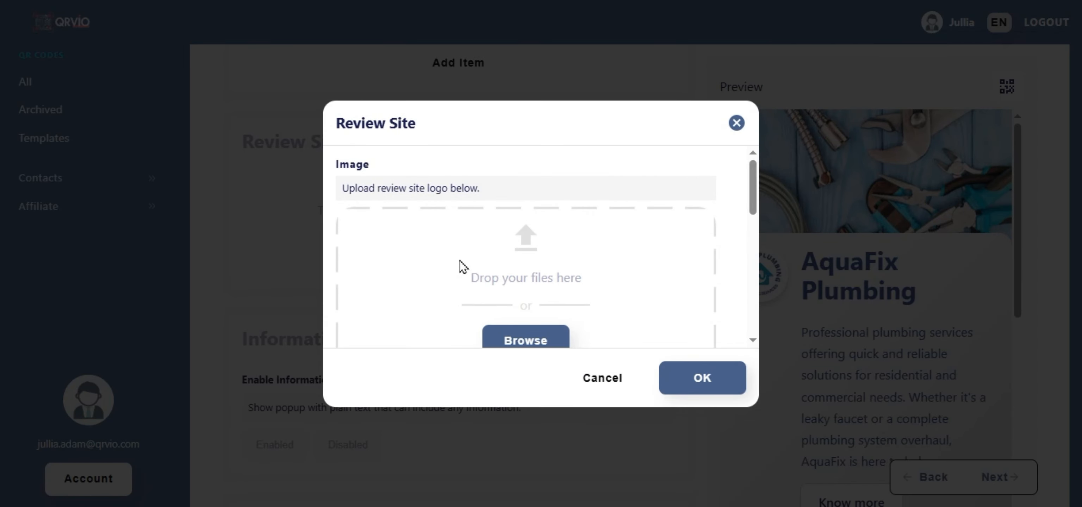
pyautogui.click(544, 334)
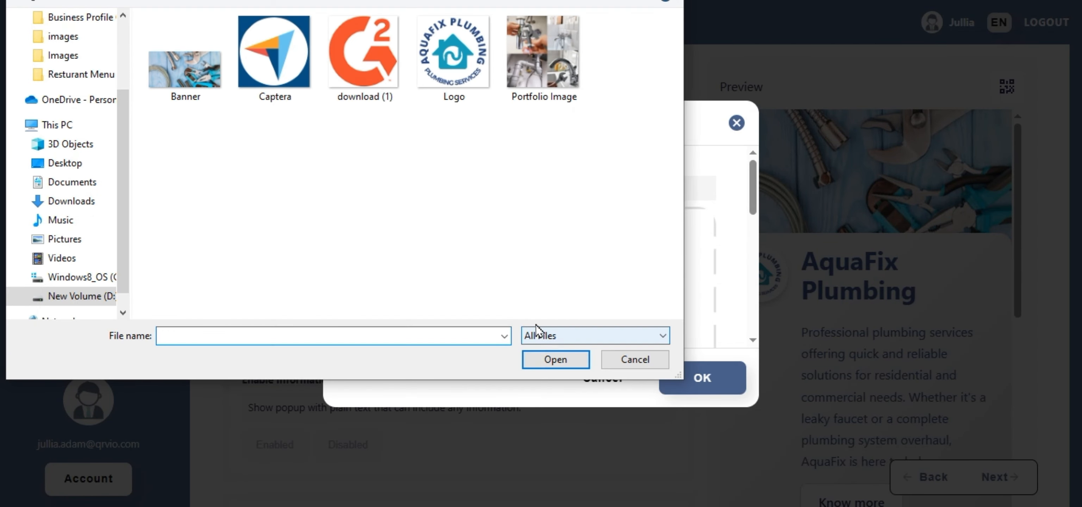
pyautogui.click(381, 91)
pyautogui.click(555, 360)
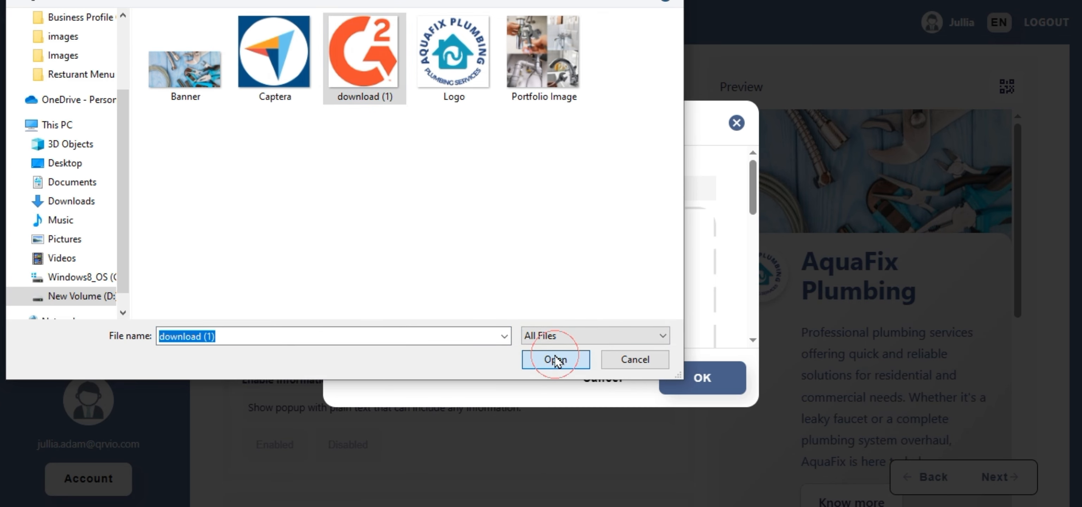
pyautogui.click(521, 313)
pyautogui.write('G2')
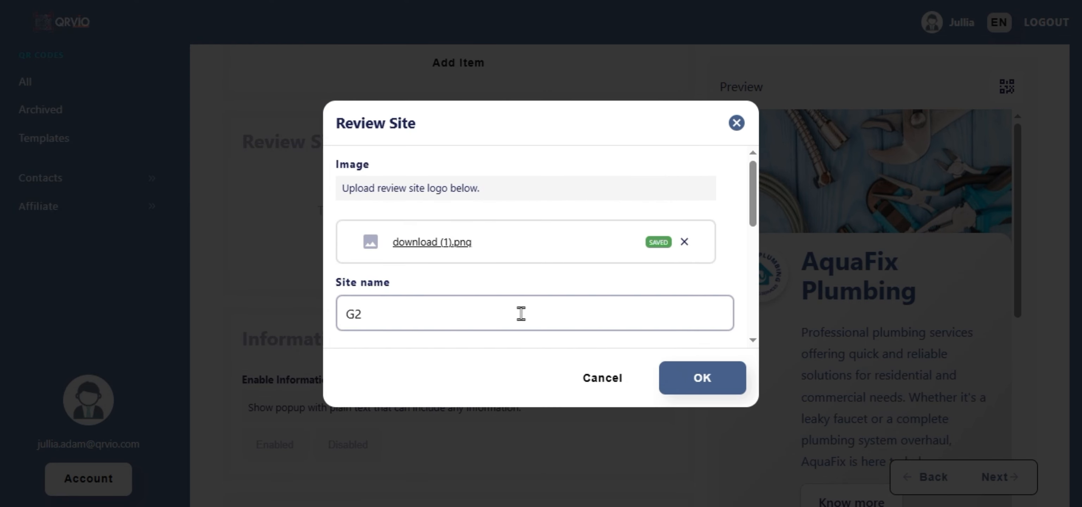
pyautogui.scroll(-3, 520, 315)
pyautogui.click(537, 230)
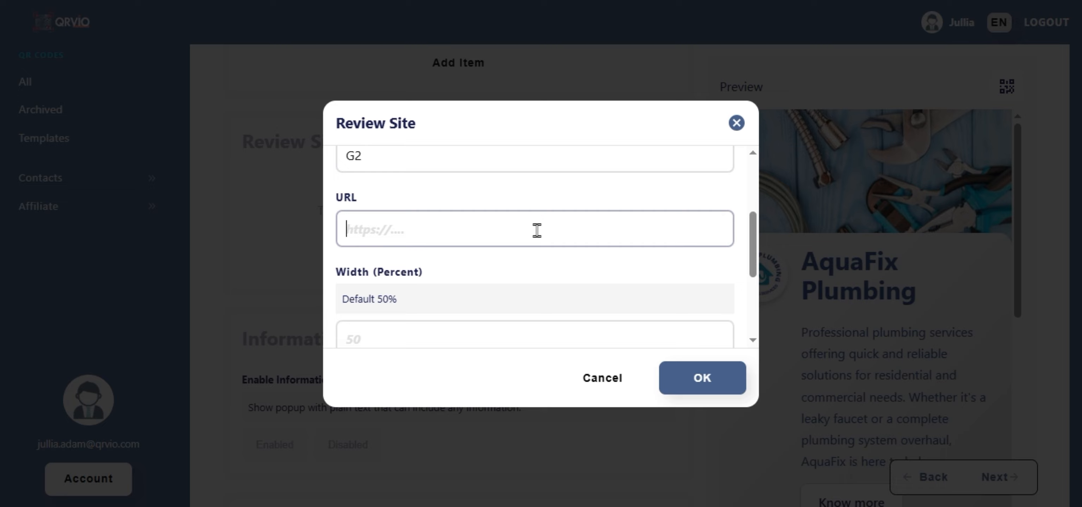
pyautogui.write('https://www.g2.com')
pyautogui.scroll(-4, 613, 241)
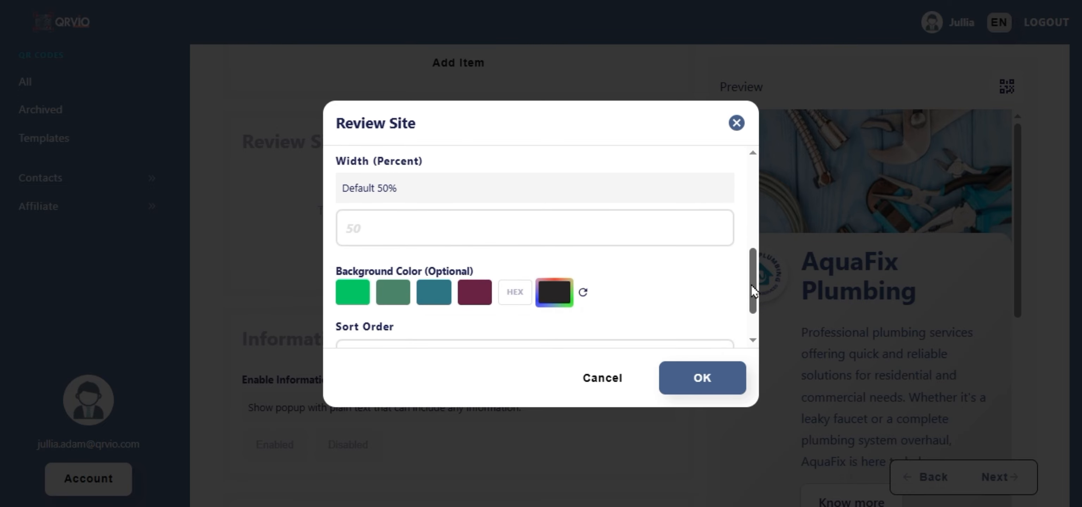
pyautogui.click(646, 232)
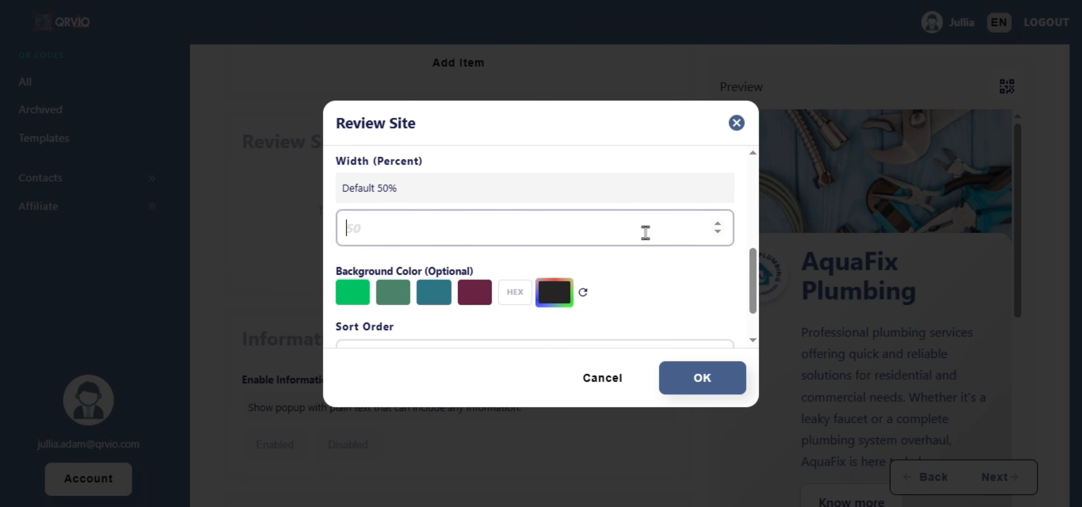
pyautogui.click(515, 292)
pyautogui.write('#ffffff')
pyautogui.click(710, 378)
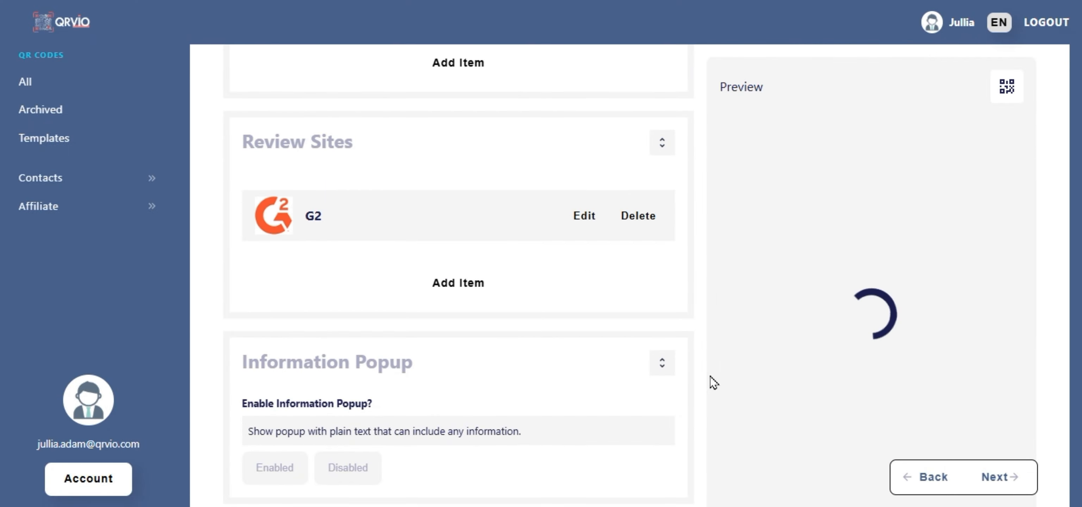
# Add review site Capterra with its logo, website URL, width 20 and background #ffffff.
pyautogui.click(473, 282)
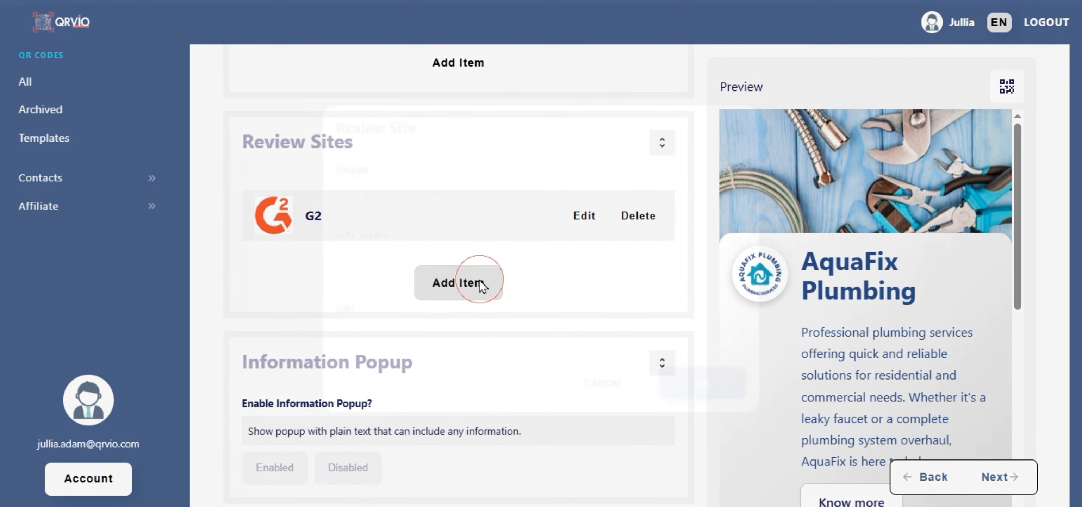
pyautogui.click(559, 335)
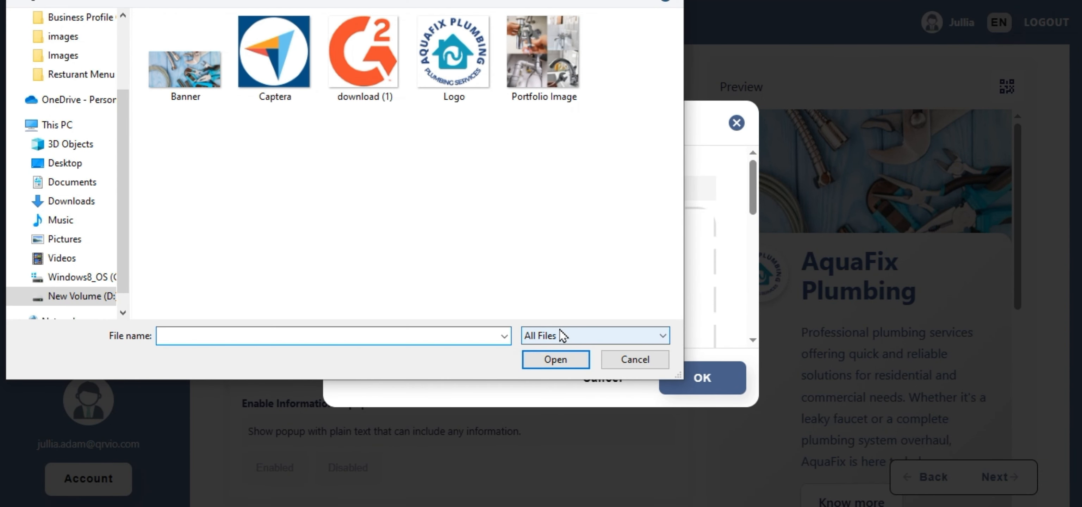
pyautogui.click(275, 52)
pyautogui.click(556, 360)
pyautogui.click(571, 313)
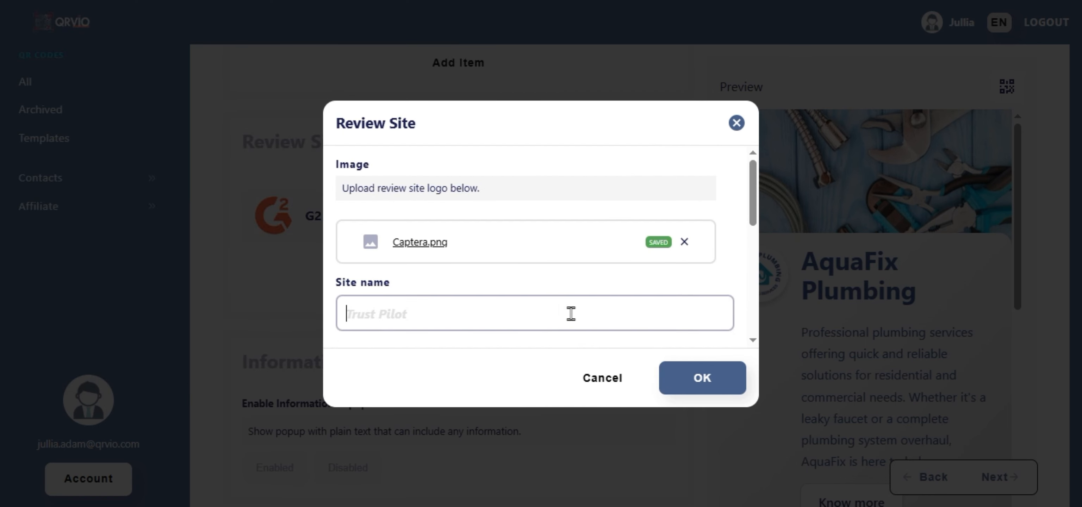
pyautogui.scroll(-3, 572, 318)
pyautogui.click(573, 230)
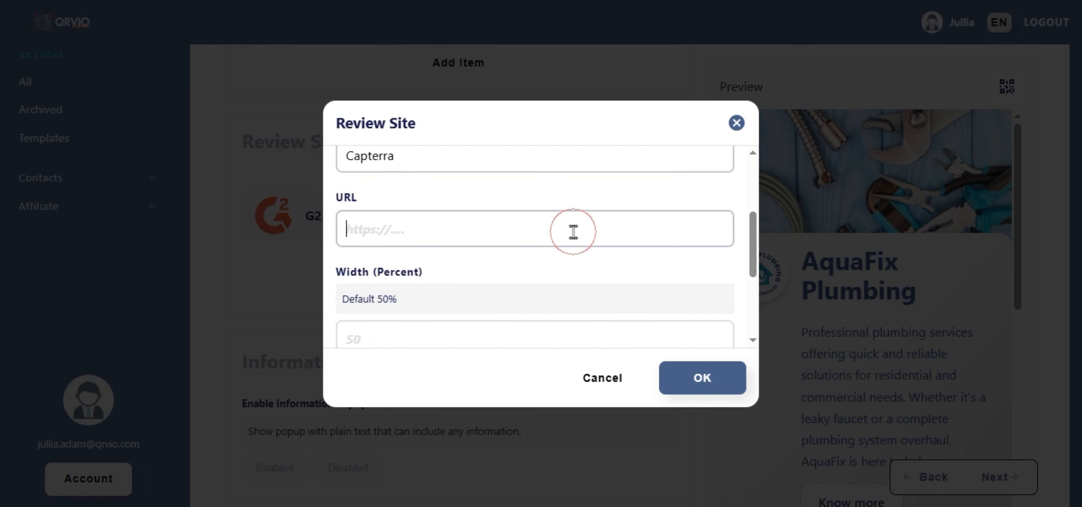
pyautogui.write('https://www.capterra.com')
pyautogui.scroll(-2, 622, 238)
pyautogui.click(623, 236)
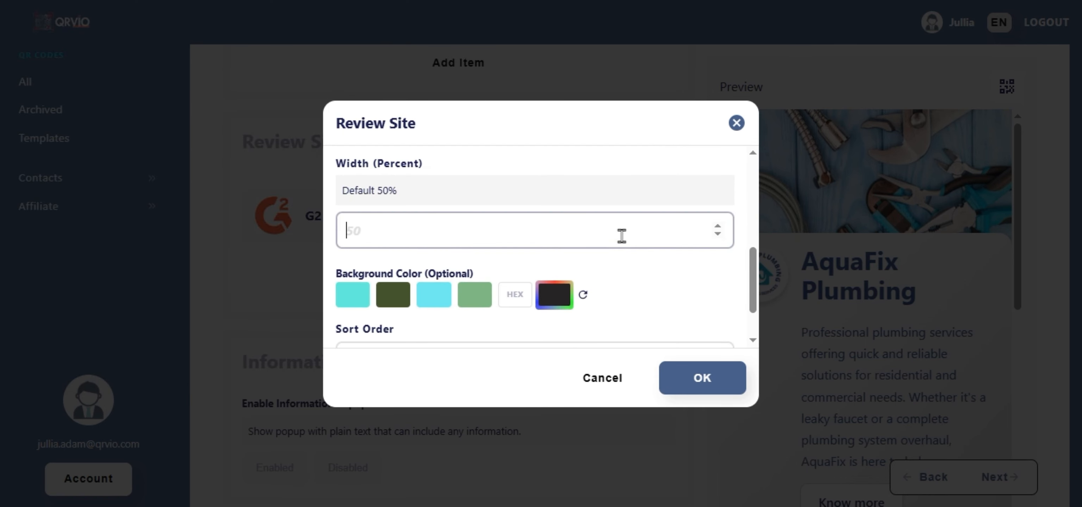
pyautogui.click(515, 295)
pyautogui.write('#ffffff')
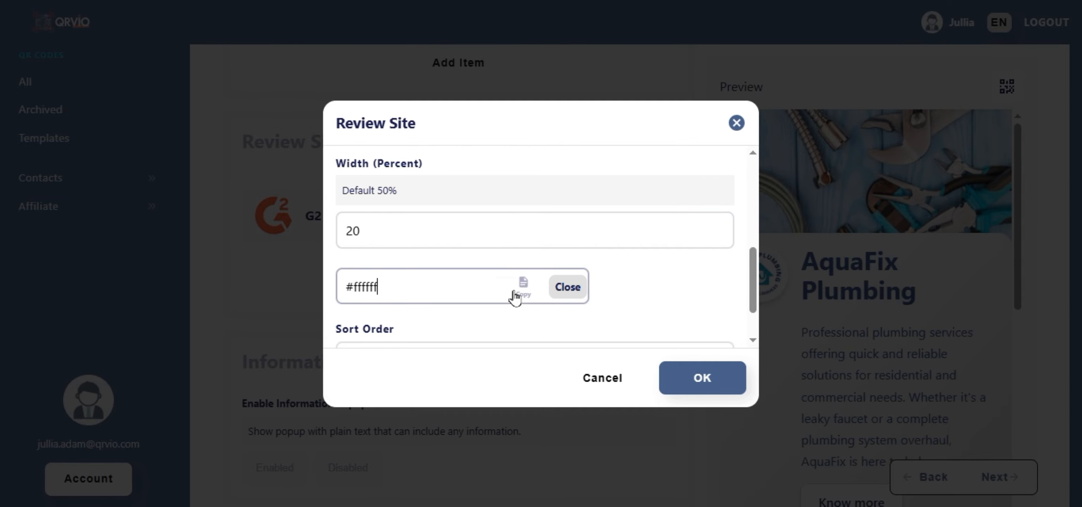
pyautogui.click(696, 376)
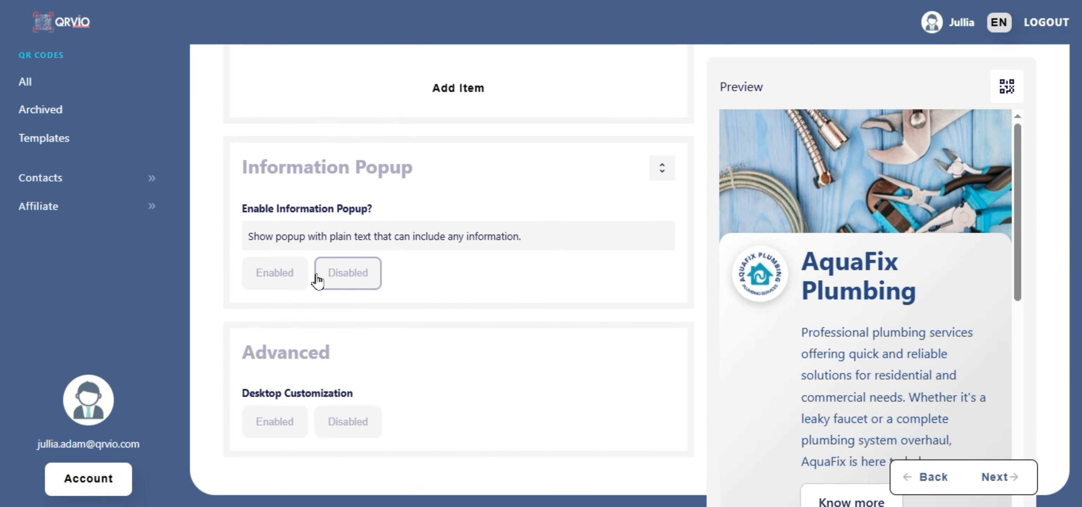
# Enable the information popup with link text 'See Offers', title 'Don't Miss Out!' and a 20% discount message.
pyautogui.click(290, 272)
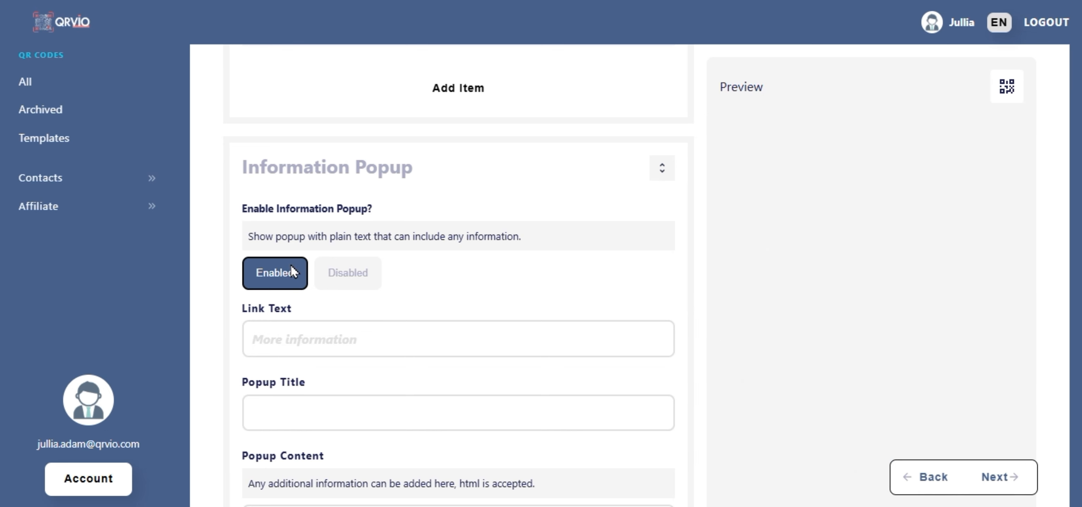
pyautogui.scroll(-4, 285, 265)
pyautogui.click(389, 180)
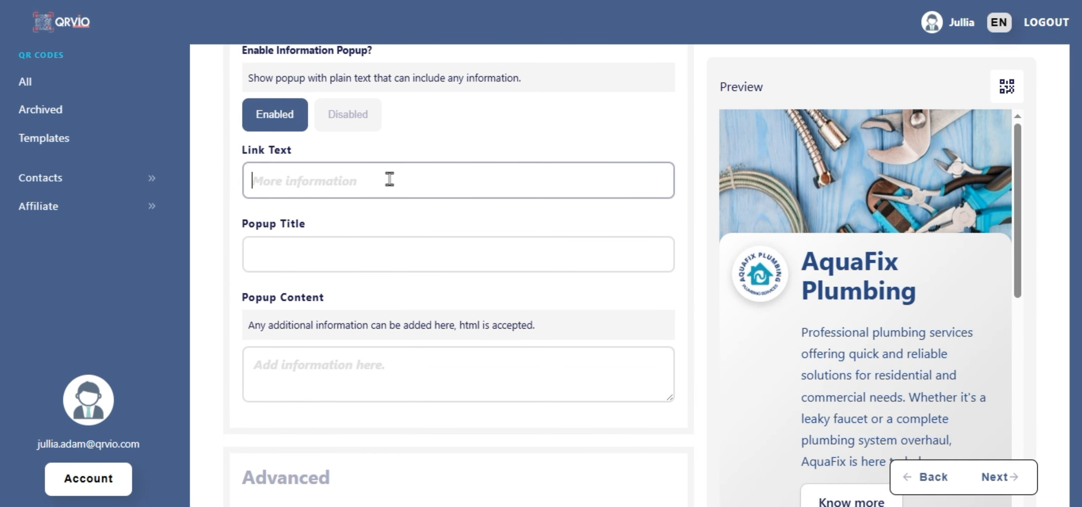
pyautogui.write('See Offers')
pyautogui.click(390, 252)
pyautogui.write("Don't Miss Out!")
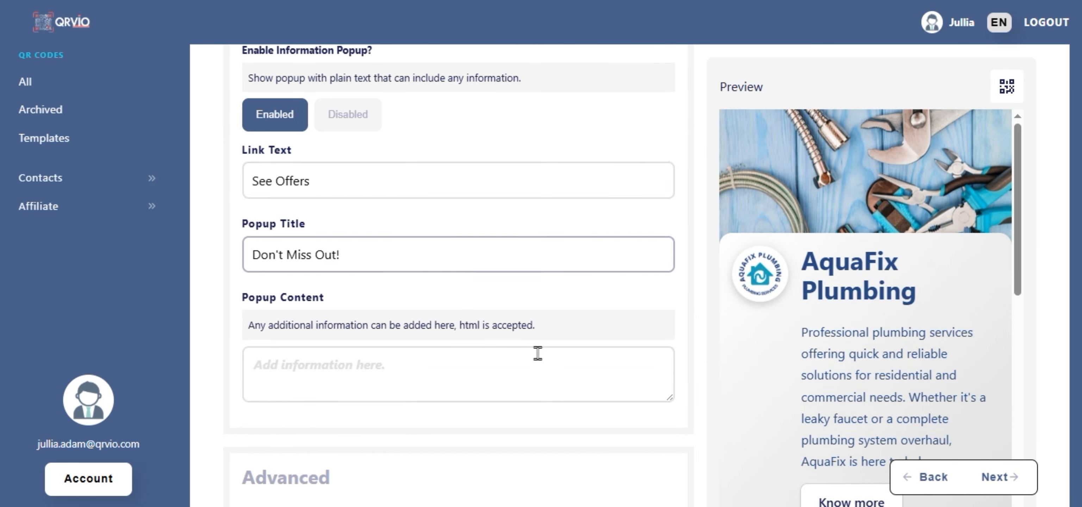
pyautogui.click(555, 365)
pyautogui.write("Don't miss out on our latest plumbing deal! Enjoy a 20% discount on all services and experience expert solutions for your plumbing needs.")
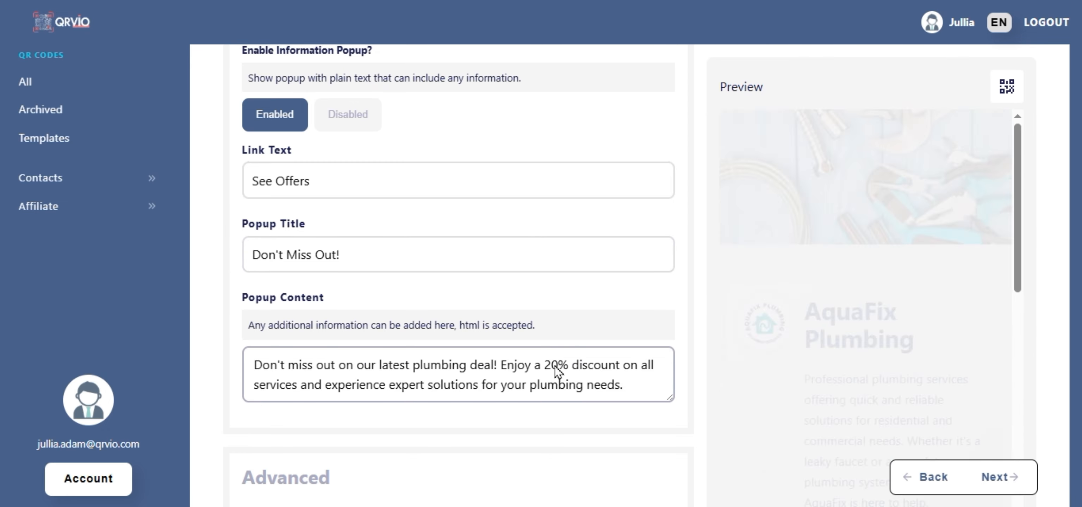
# Advance to the Download step and download the QR code as SVG.
pyautogui.scroll(-3, 555, 365)
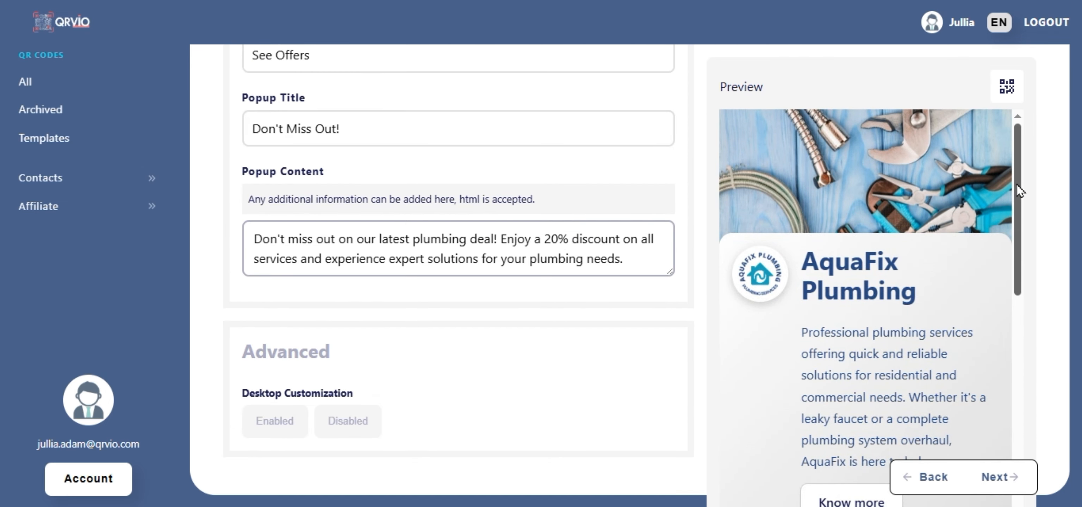
pyautogui.moveTo(1017, 184); pyautogui.dragTo(1028, 499)
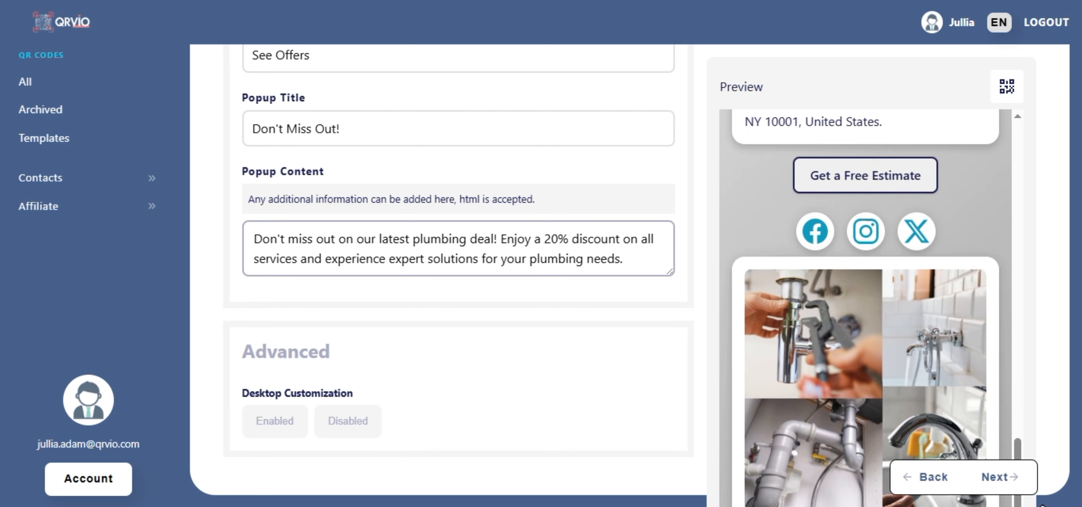
pyautogui.click(999, 478)
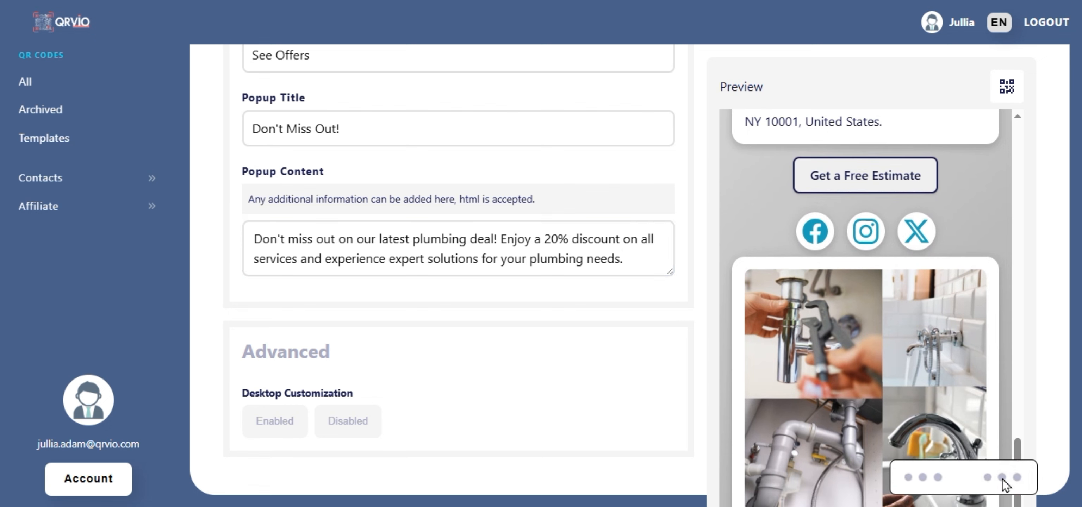
pyautogui.click(551, 377)
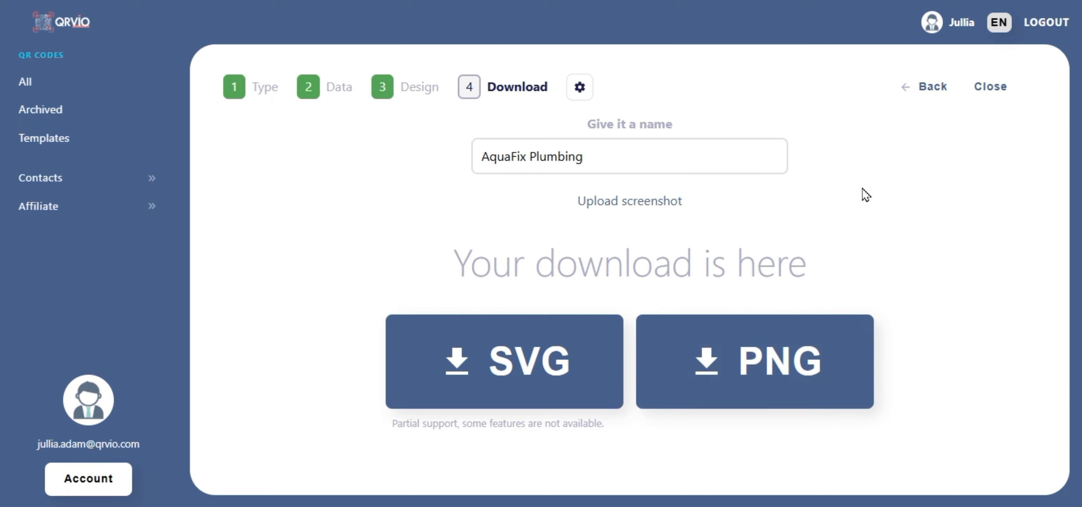
# Return to the Design step and switch to the QR code's own colour and pattern settings.
pyautogui.click(926, 88)
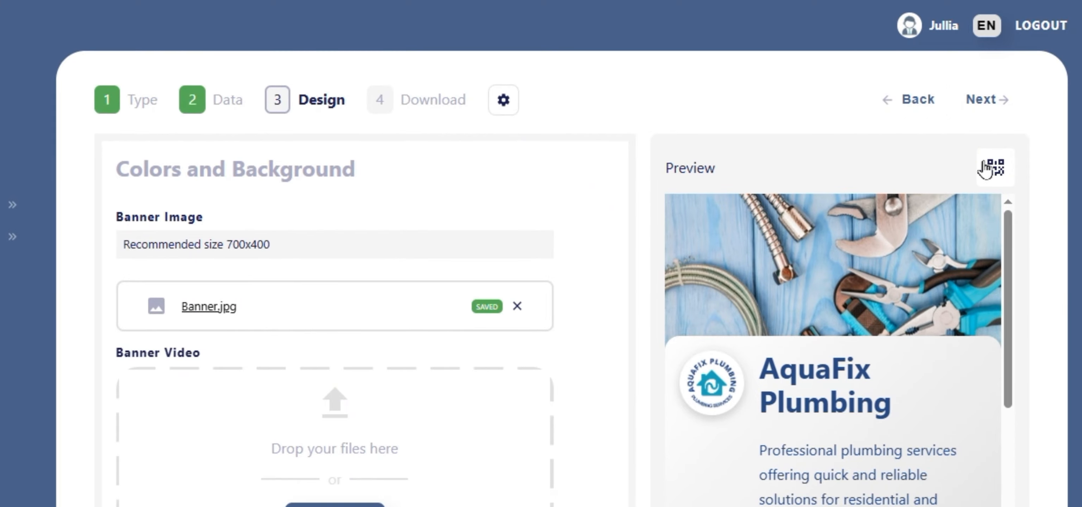
pyautogui.click(992, 168)
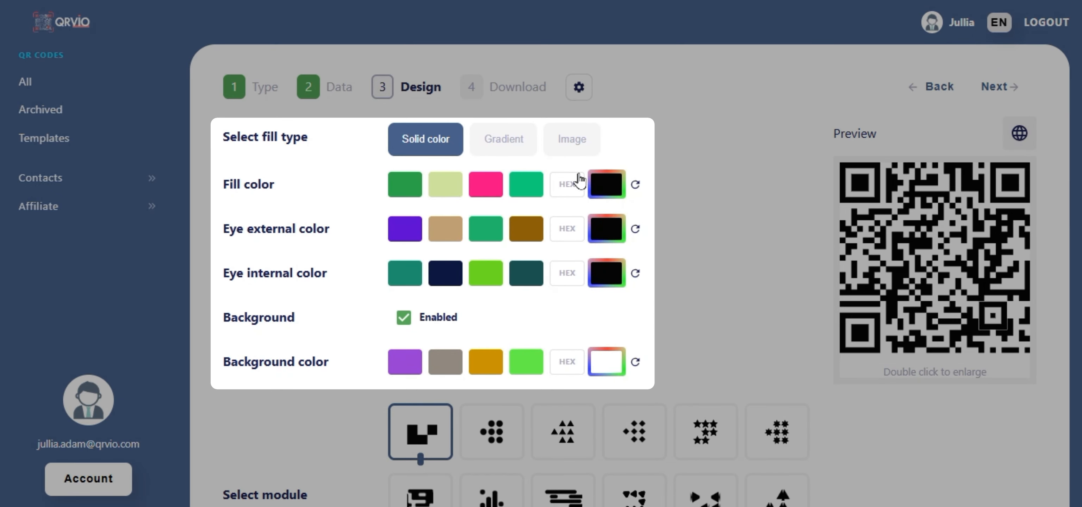
# Set the QR code's fill colour to blue #17a2b8.
pyautogui.click(566, 185)
pyautogui.write('17a2b8')
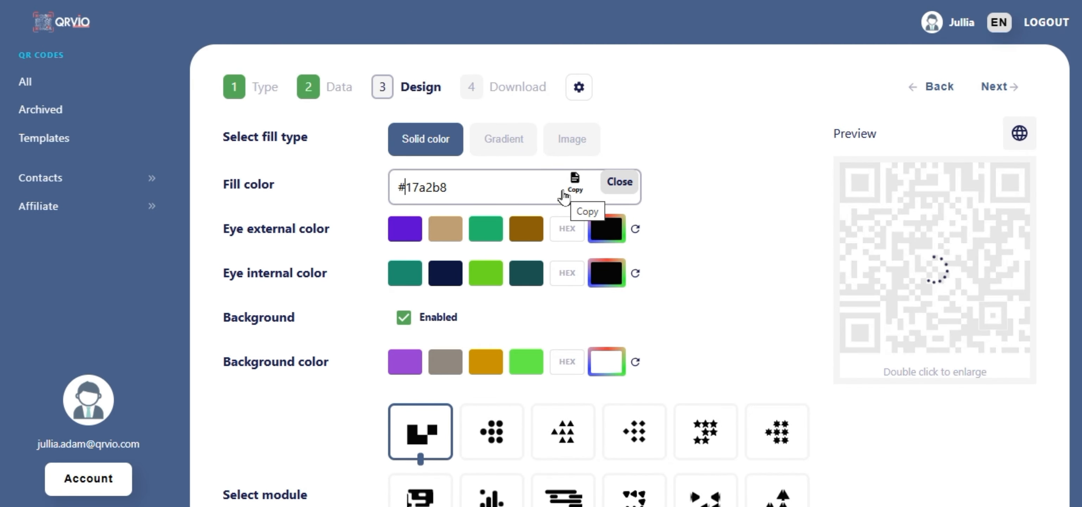
pyautogui.click(629, 185)
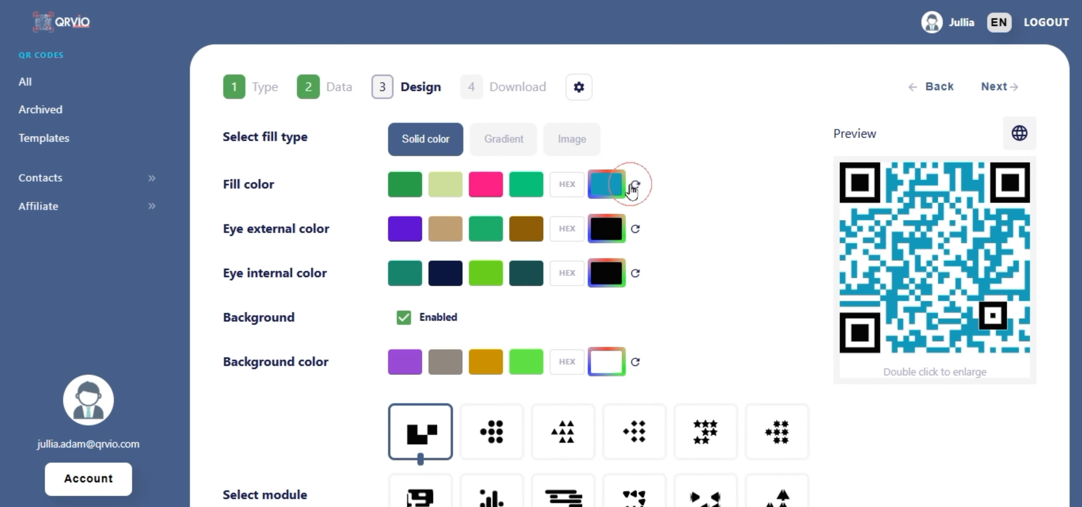
# Make the outer eyes dark blue #26457e and keep the inner eyes teal #17a2b8.
pyautogui.click(567, 230)
pyautogui.write('26457e')
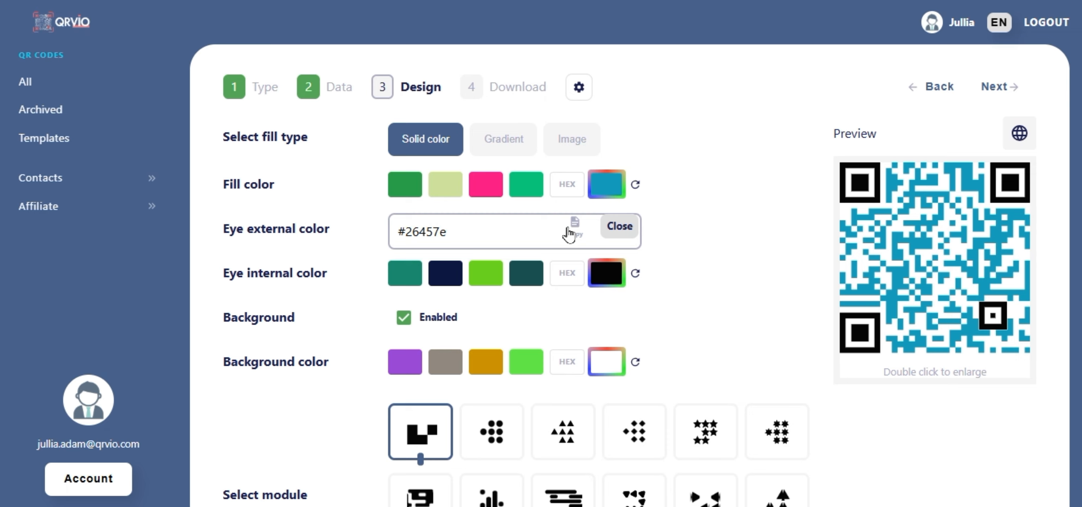
pyautogui.click(569, 230)
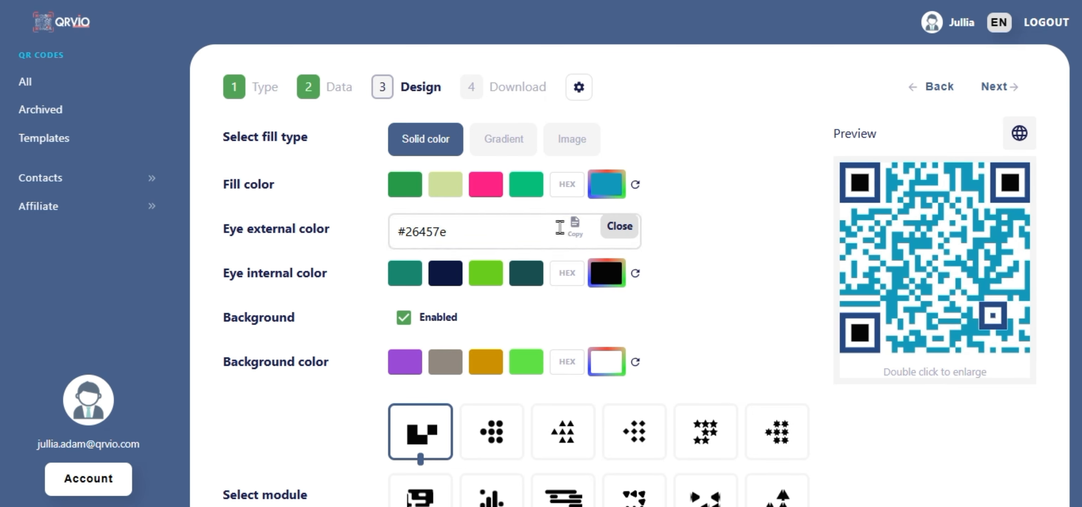
pyautogui.click(560, 228)
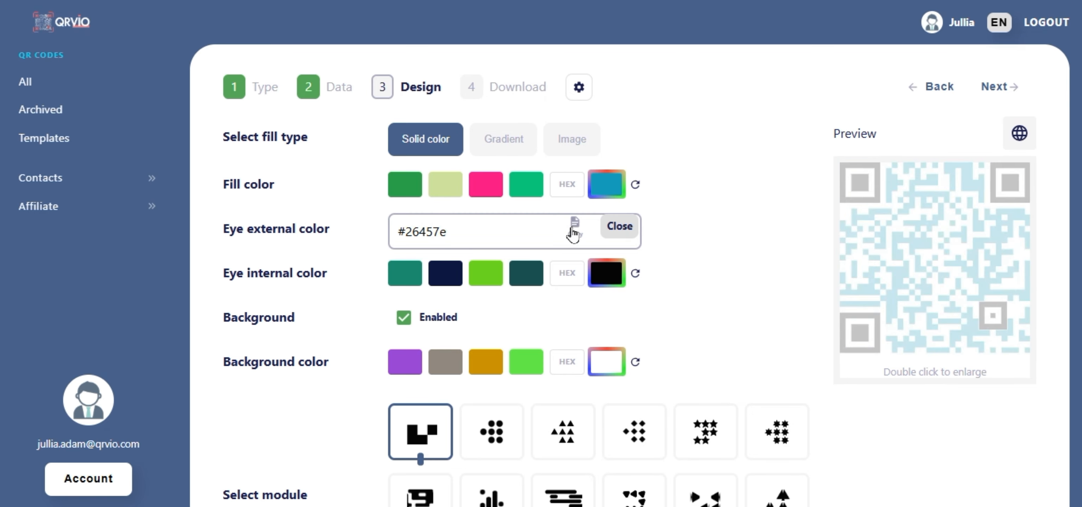
pyautogui.click(616, 228)
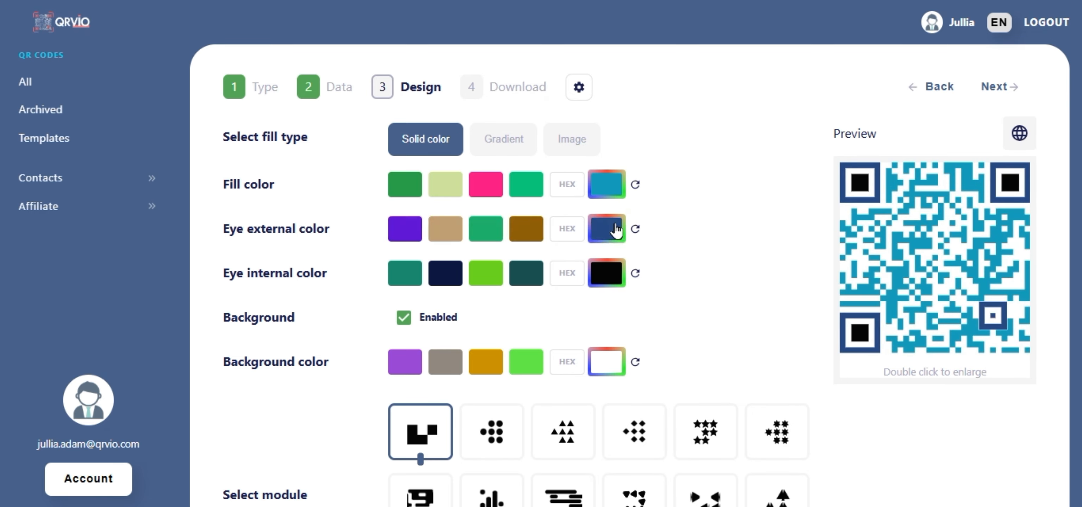
pyautogui.click(567, 274)
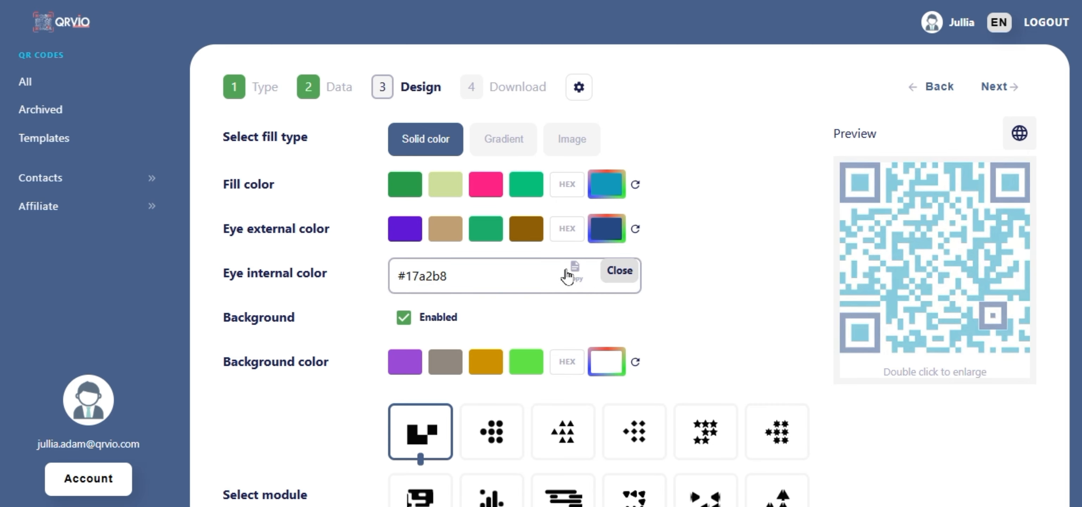
pyautogui.click(619, 271)
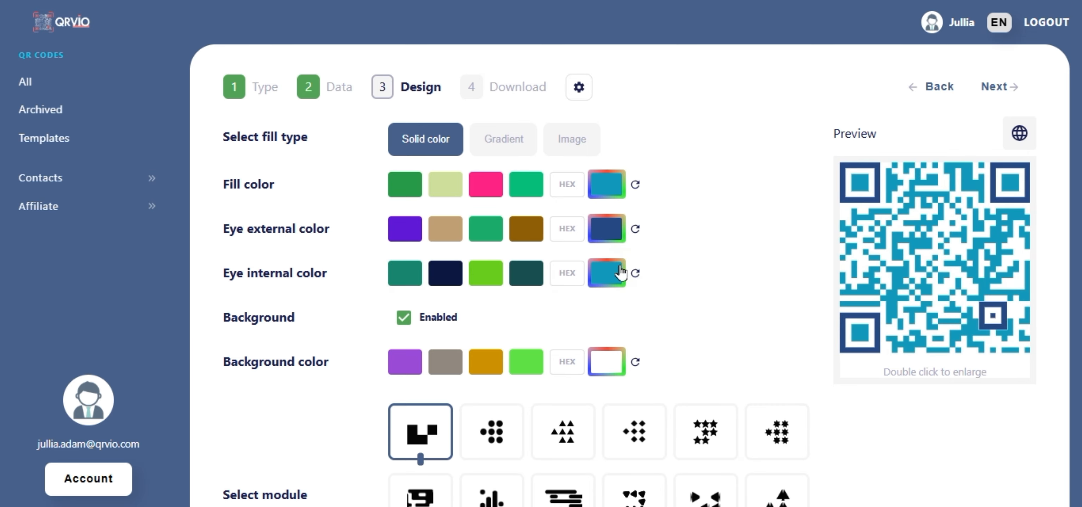
pyautogui.scroll(-3, 621, 273)
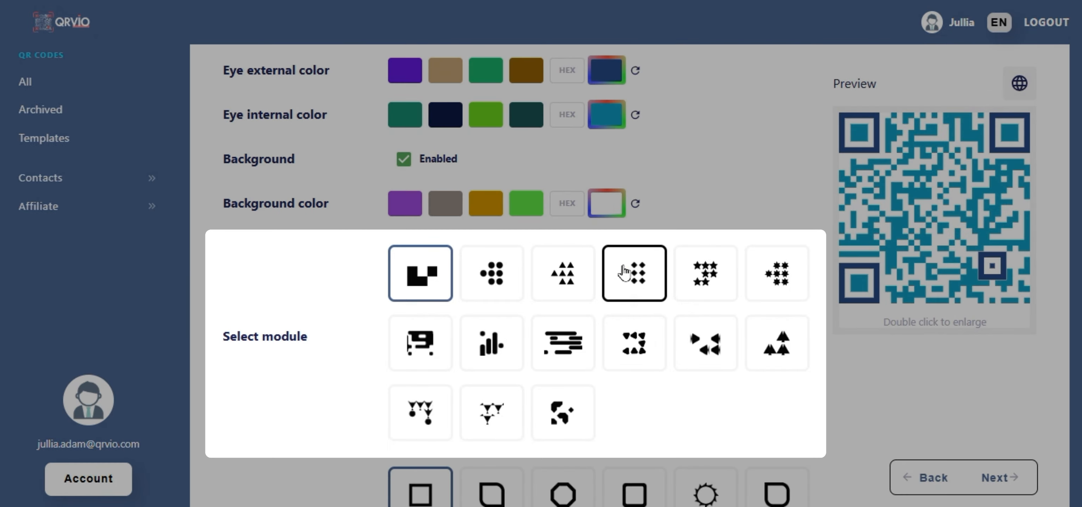
# Apply the diamond-dot module pattern and the mobile phone shape to the code.
pyautogui.click(625, 272)
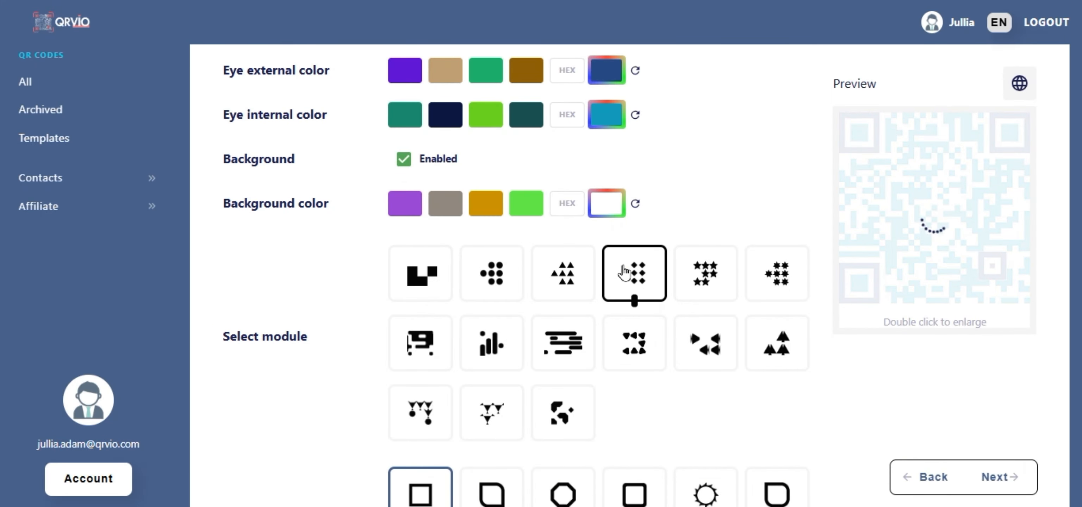
pyautogui.scroll(-10, 625, 272)
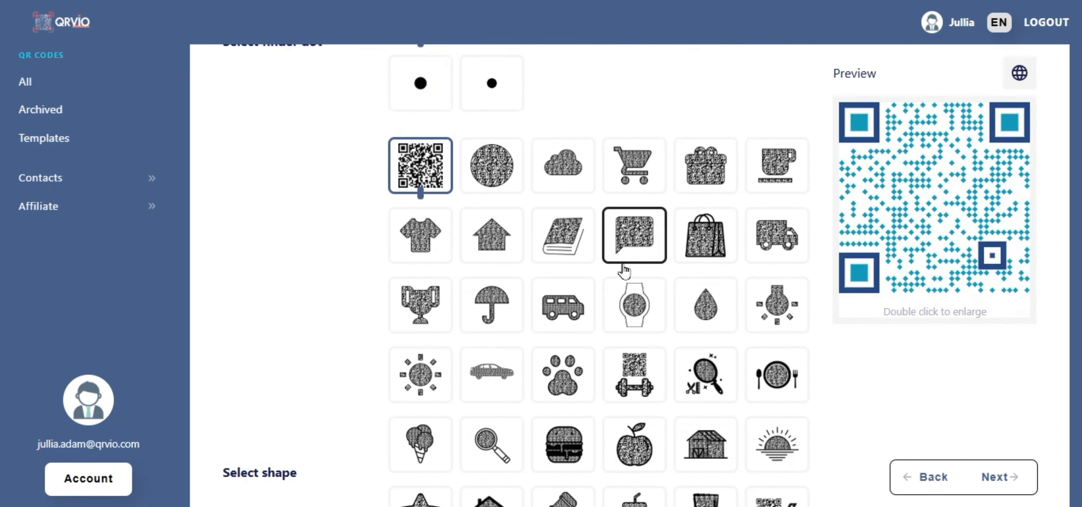
pyautogui.scroll(-6, 624, 272)
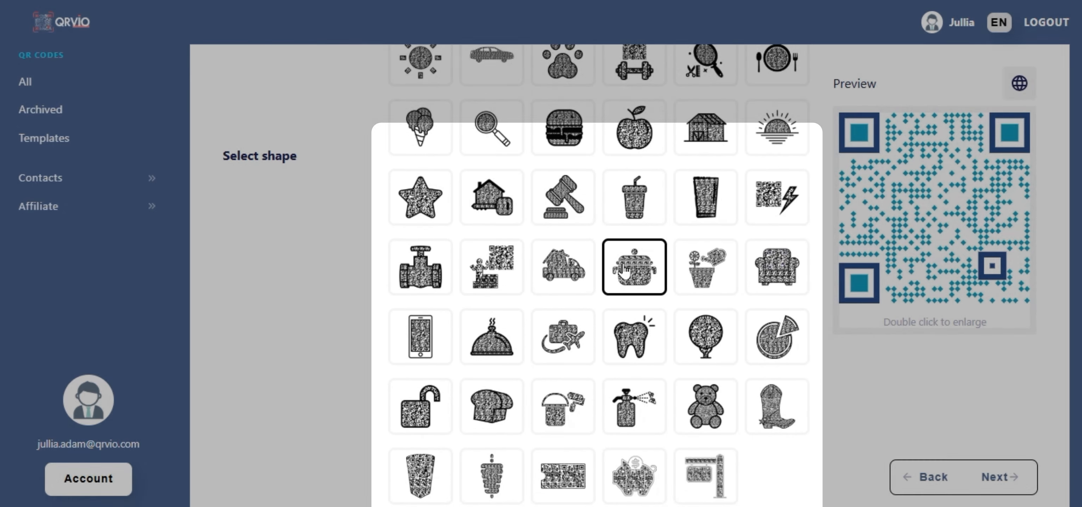
pyautogui.click(424, 335)
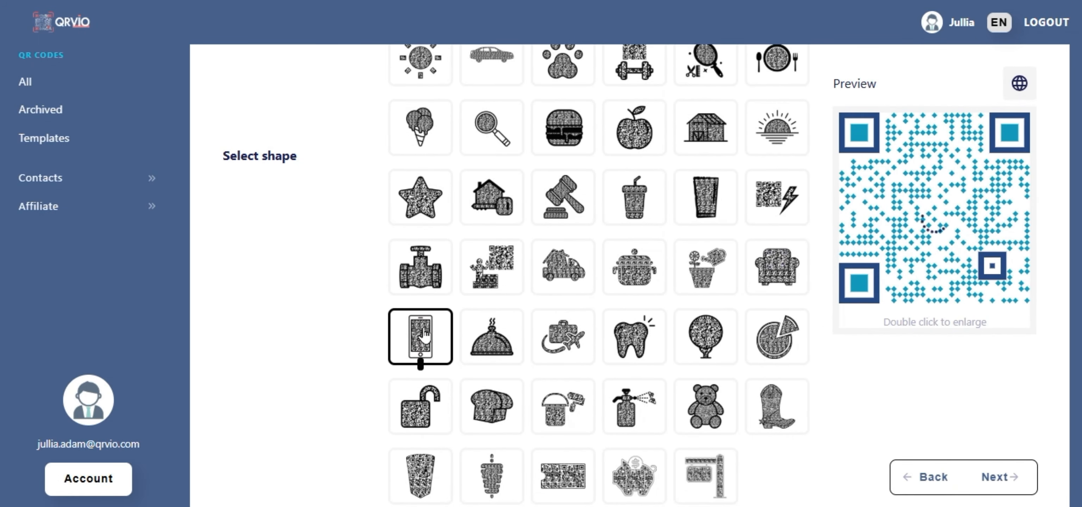
pyautogui.scroll(-5, 426, 334)
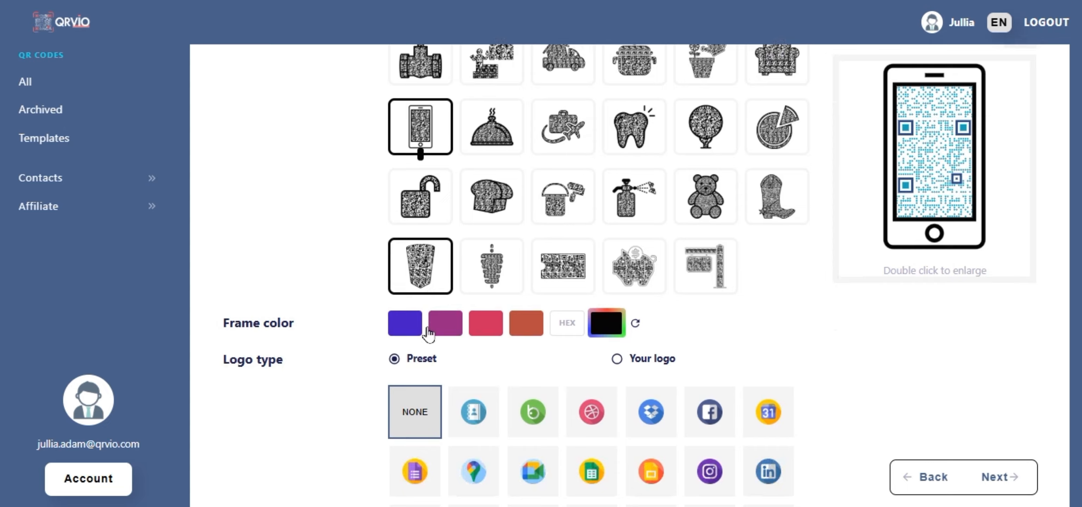
pyautogui.scroll(-3, 428, 334)
# Upload Logo.png as the custom centre logo and reduce the logo size with the slider.
pyautogui.click(616, 252)
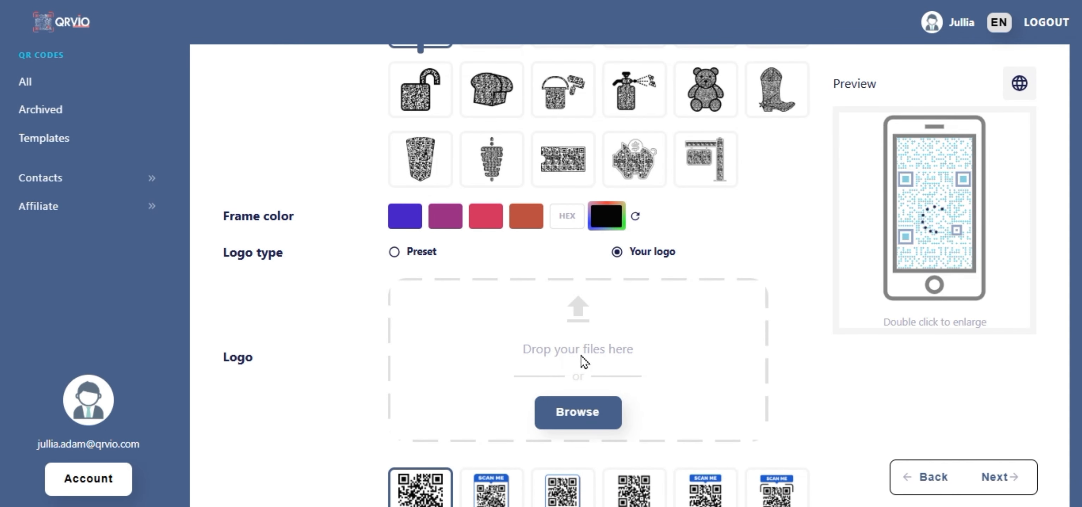
pyautogui.click(568, 408)
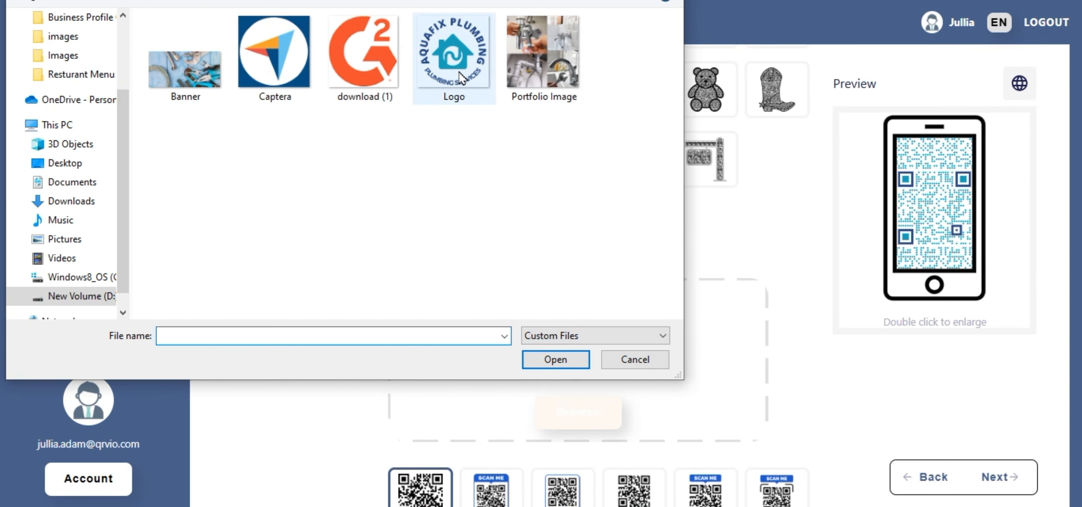
pyautogui.click(463, 78)
pyautogui.click(555, 359)
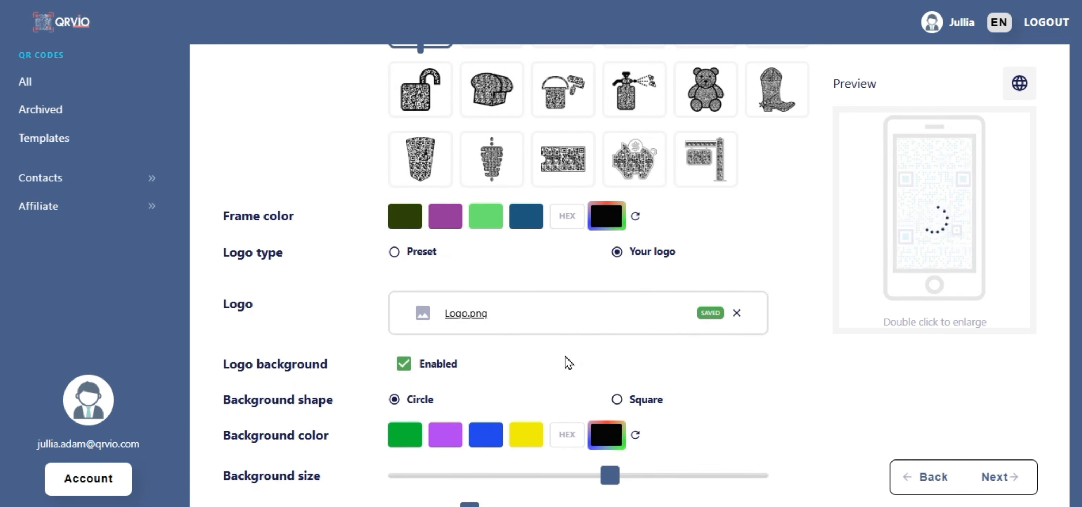
pyautogui.scroll(-3, 570, 362)
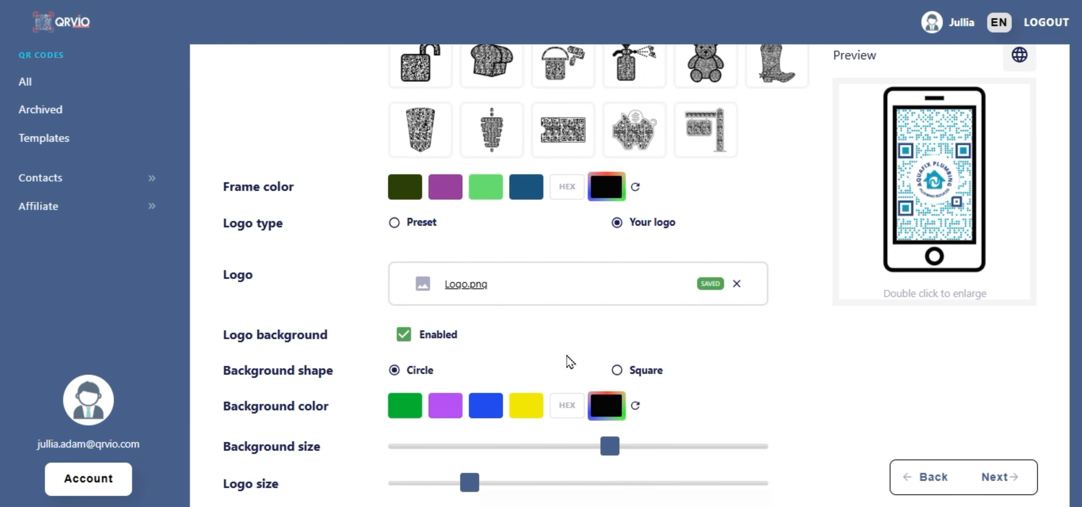
pyautogui.moveTo(477, 358); pyautogui.dragTo(449, 358)
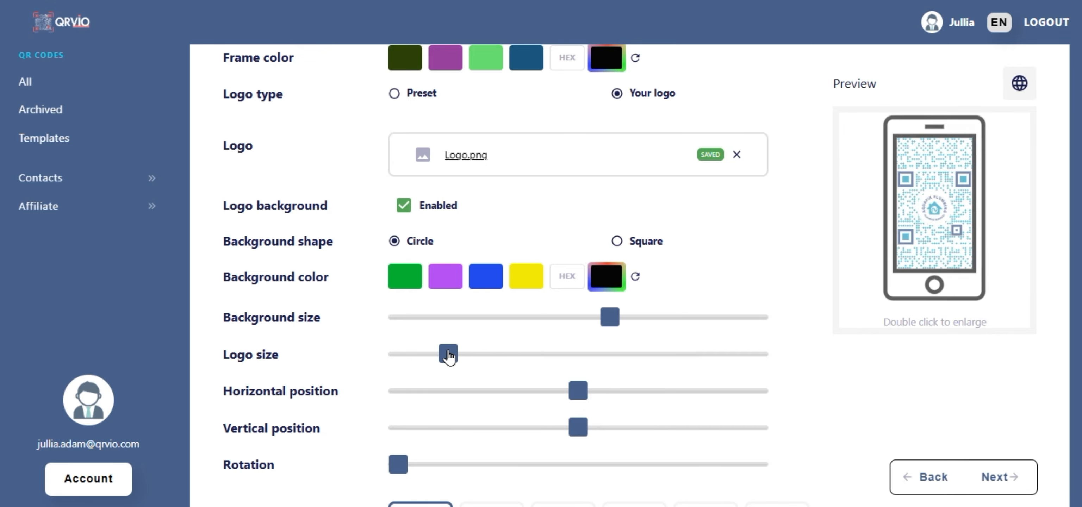
pyautogui.scroll(-4, 450, 356)
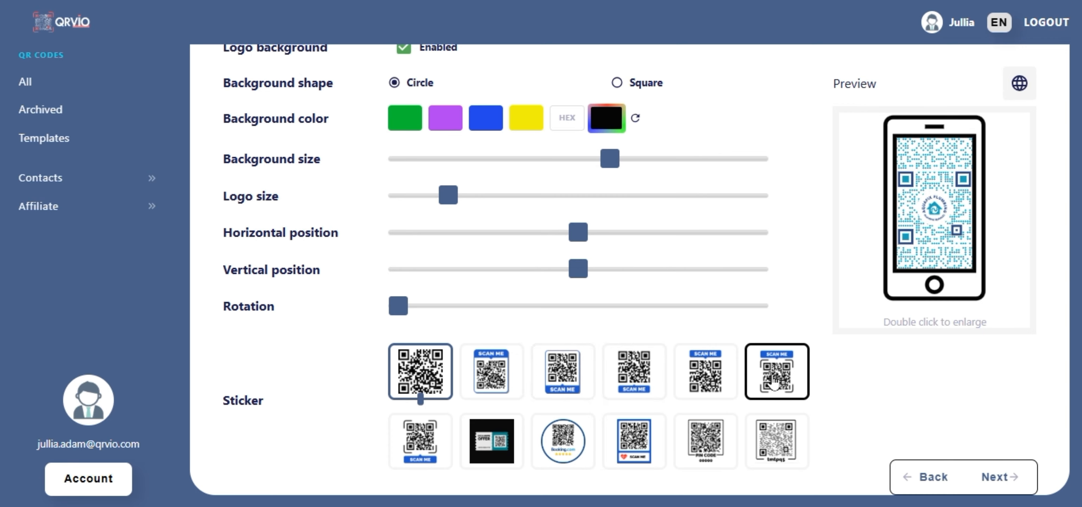
# Add the SCAN ME corner-bracket sticker and set its frame colour to #17a2b8.
pyautogui.click(776, 385)
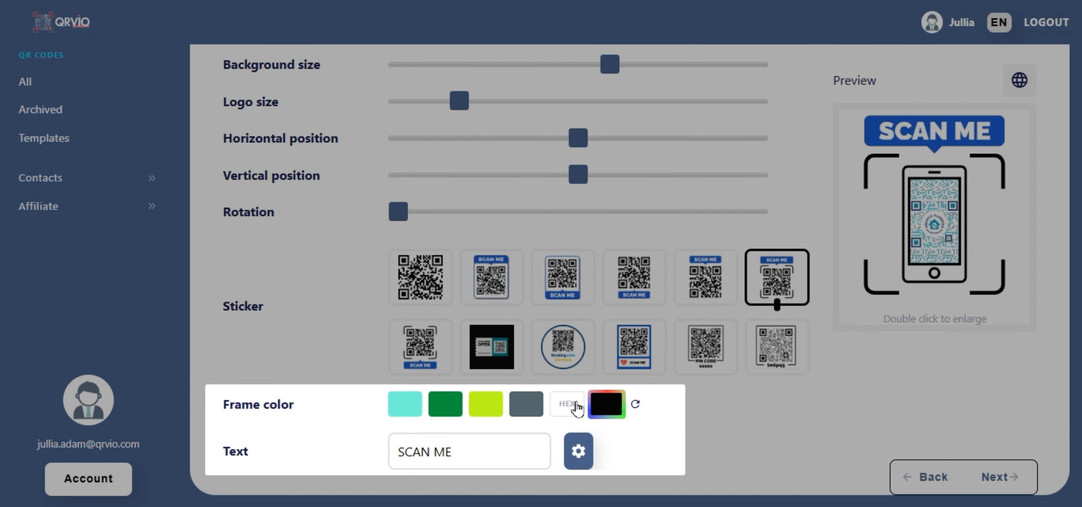
pyautogui.click(570, 403)
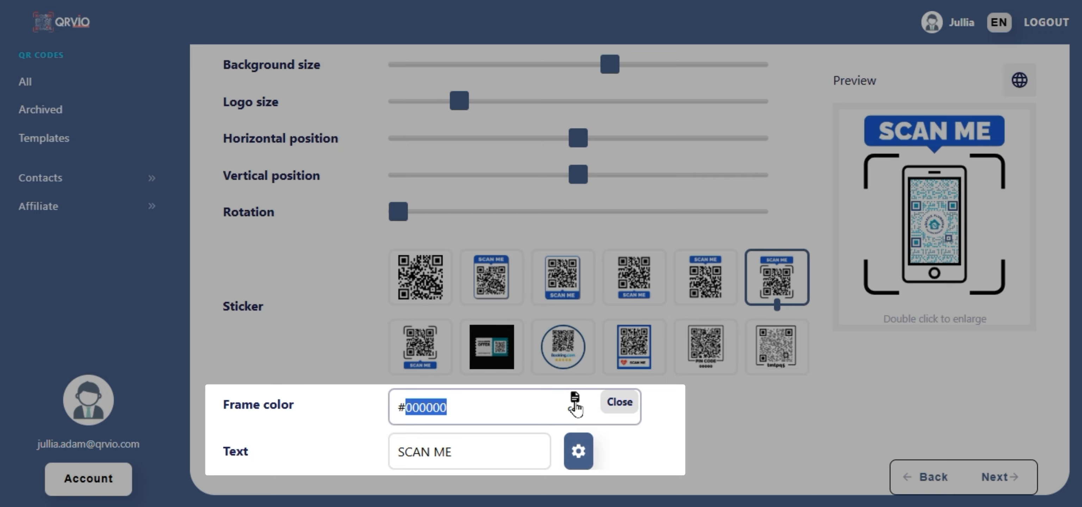
pyautogui.press('BackSpace')
pyautogui.write('17a2b8')
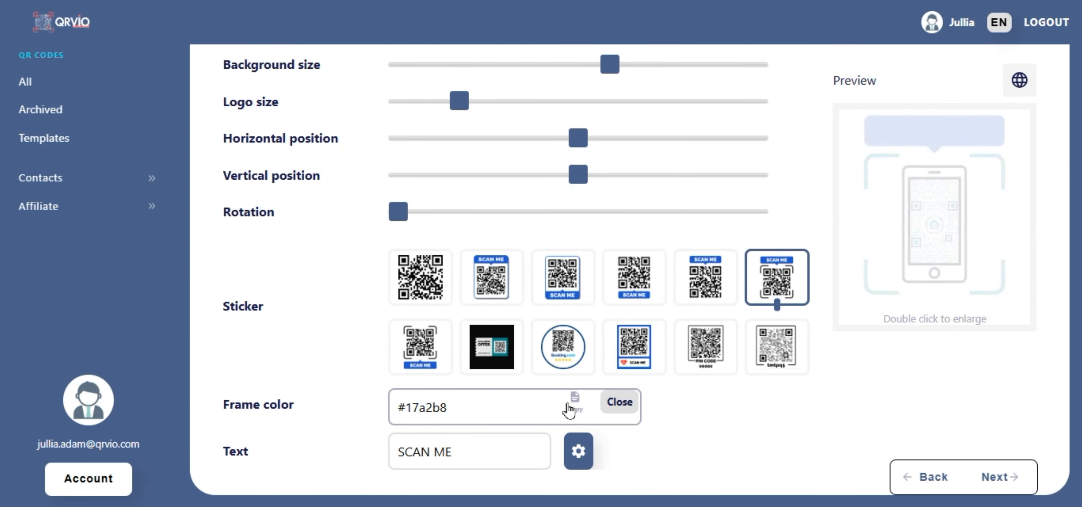
pyautogui.click(498, 453)
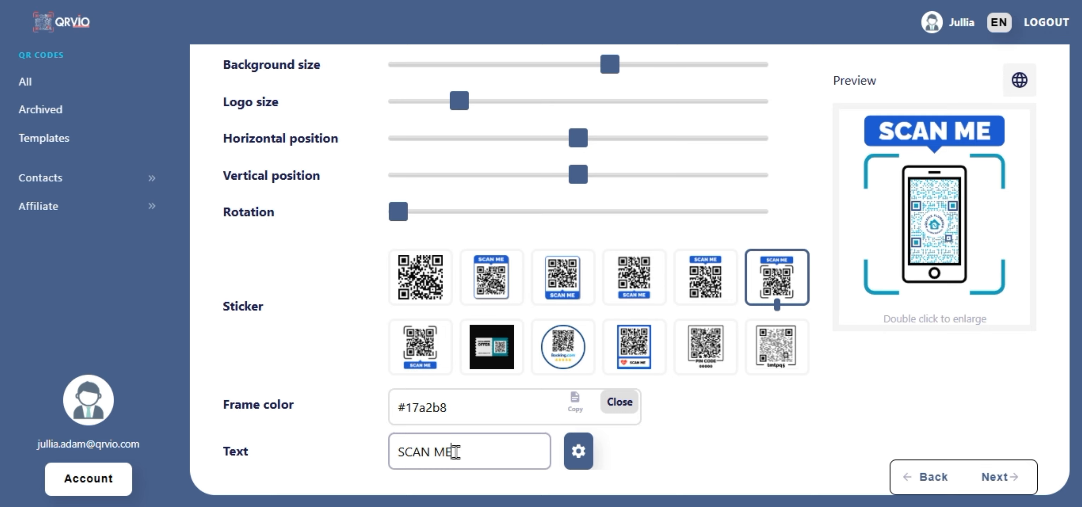
pyautogui.click(585, 466)
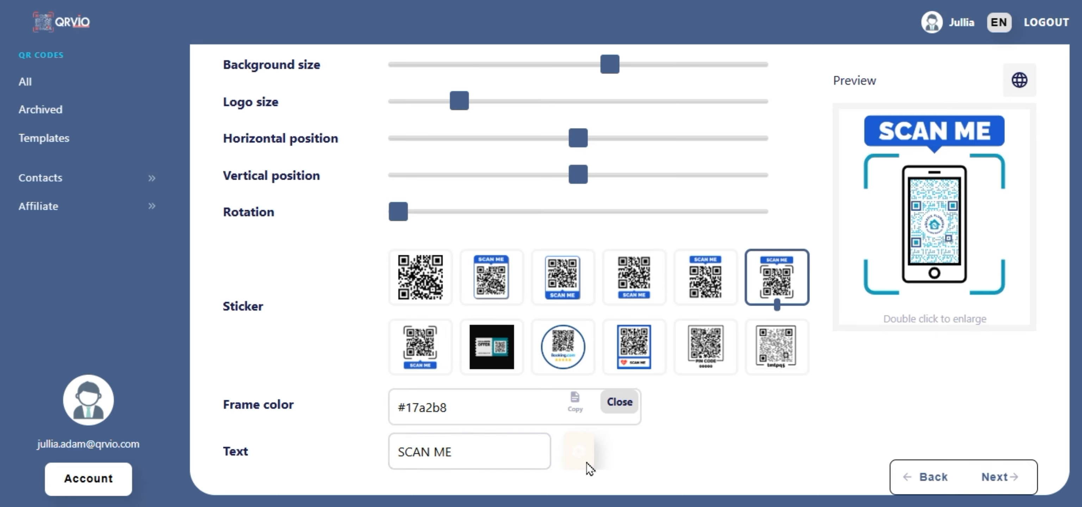
# Style the SCAN ME text in the Radley font on a #26457e background.
pyautogui.click(285, 149)
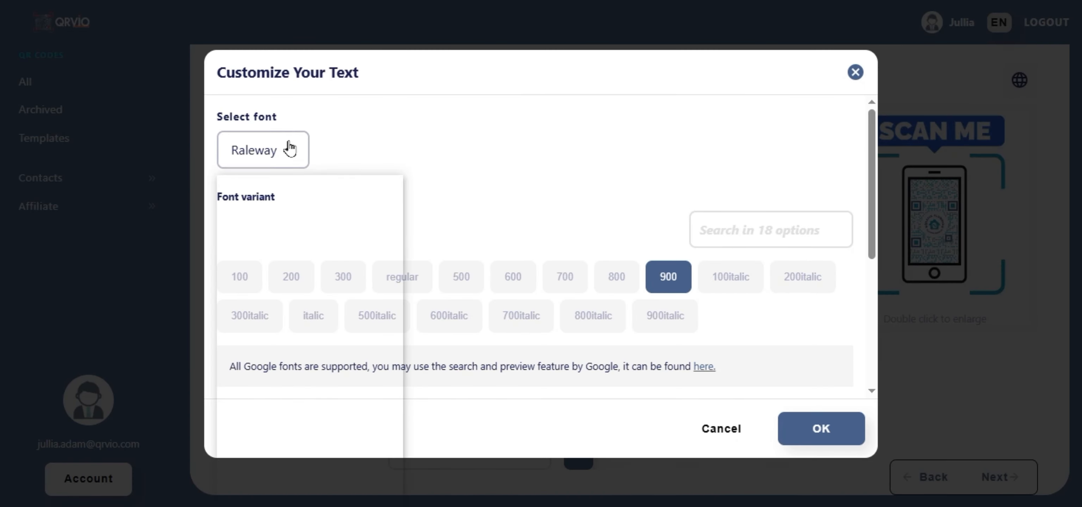
pyautogui.click(283, 450)
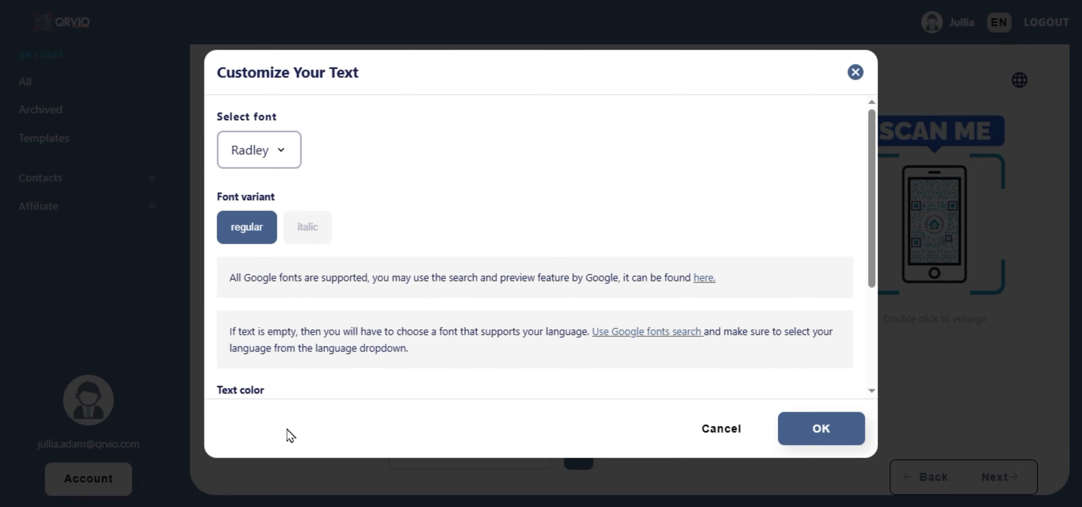
pyautogui.scroll(-4, 369, 317)
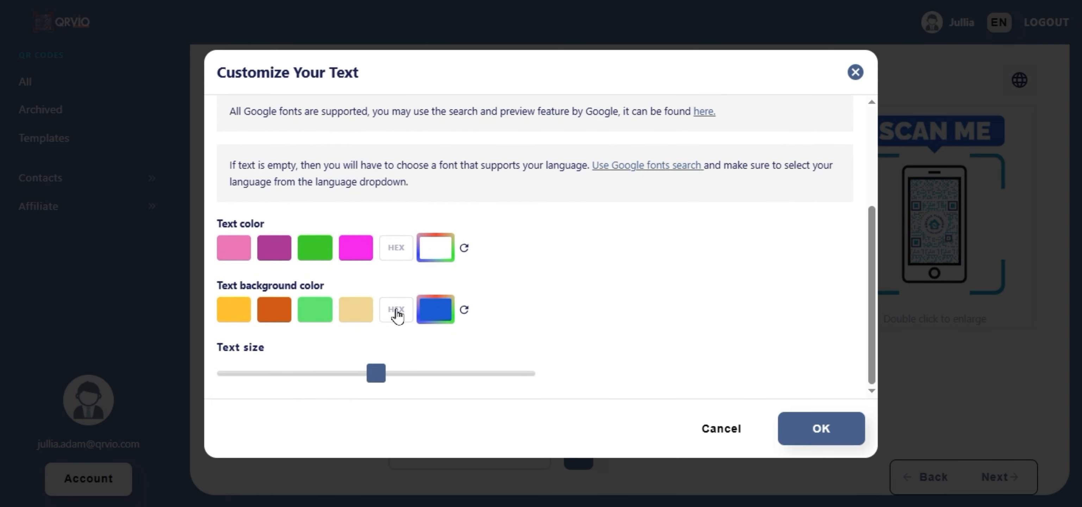
pyautogui.click(397, 314)
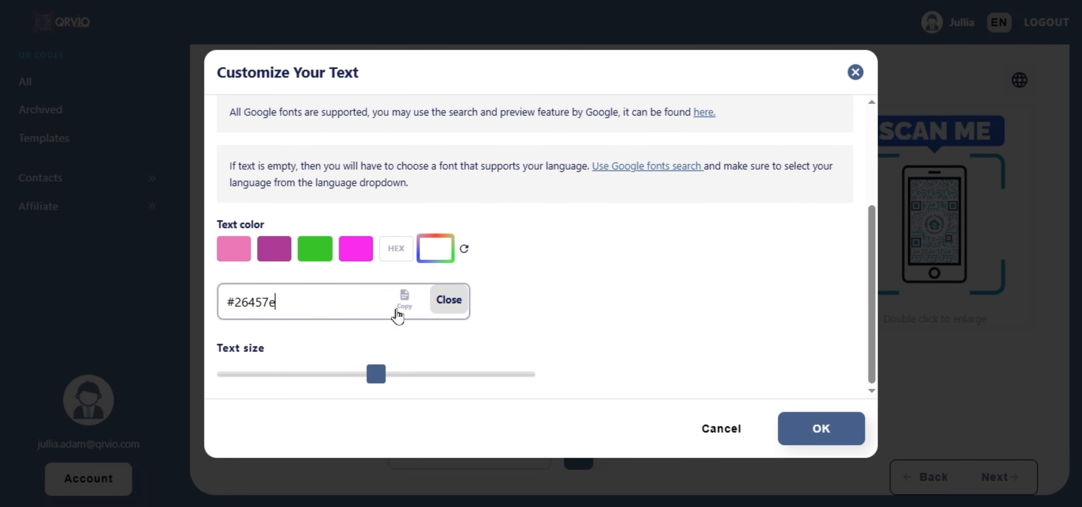
pyautogui.click(829, 430)
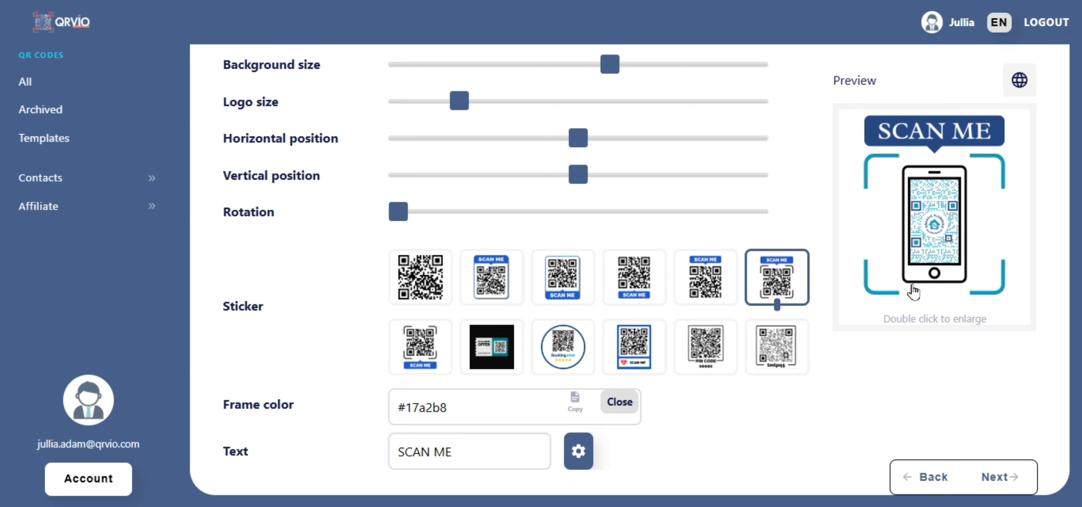
# Open the enlarged QR Code Preview and scroll through the finished phone-shaped SCAN ME code.
pyautogui.doubleClick(930, 249)
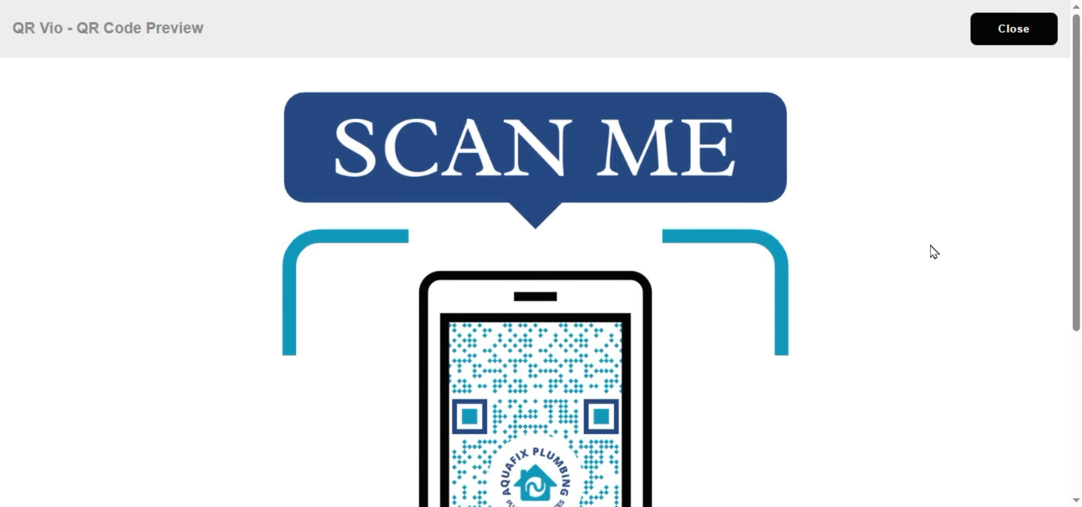
pyautogui.scroll(-5, 930, 245)
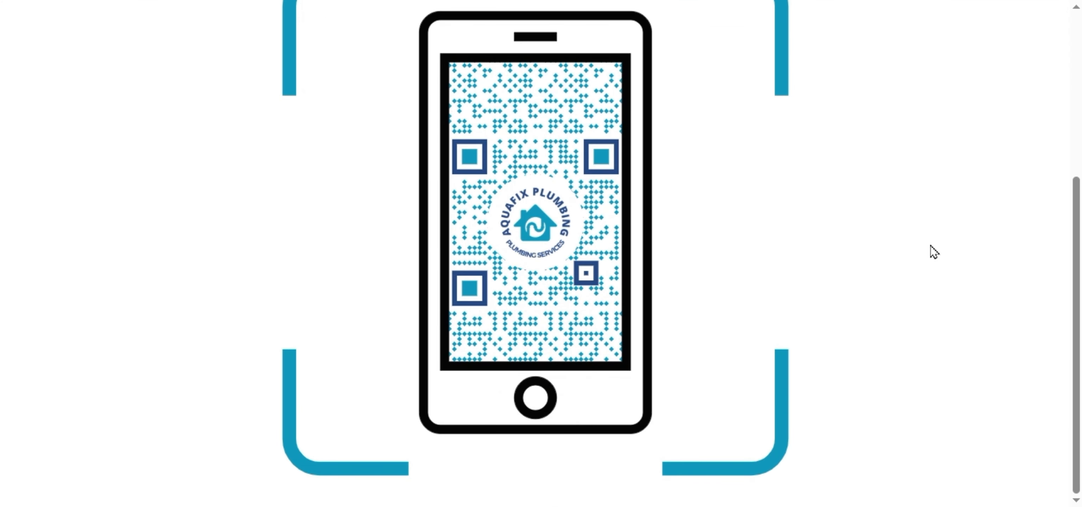
pyautogui.scroll(5, 931, 246)
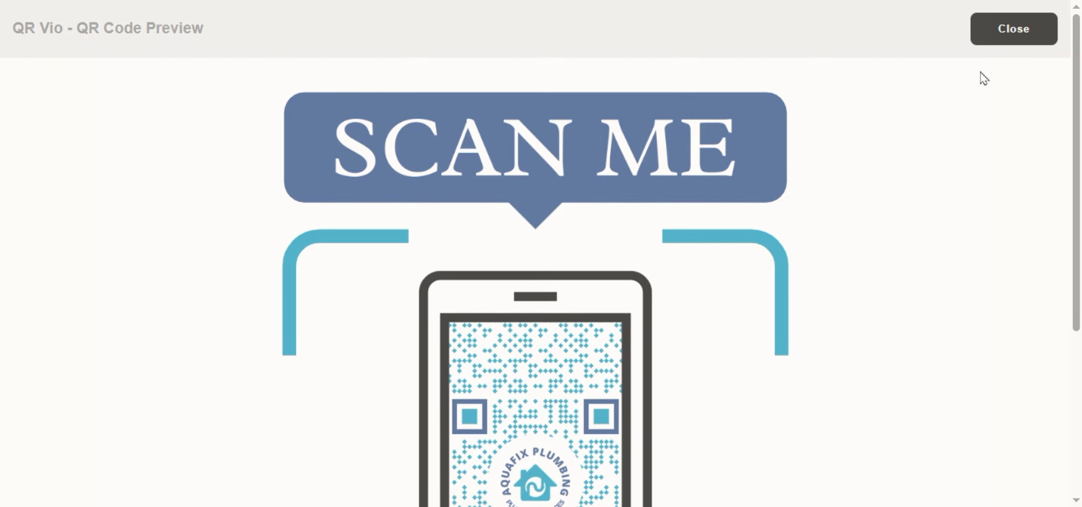